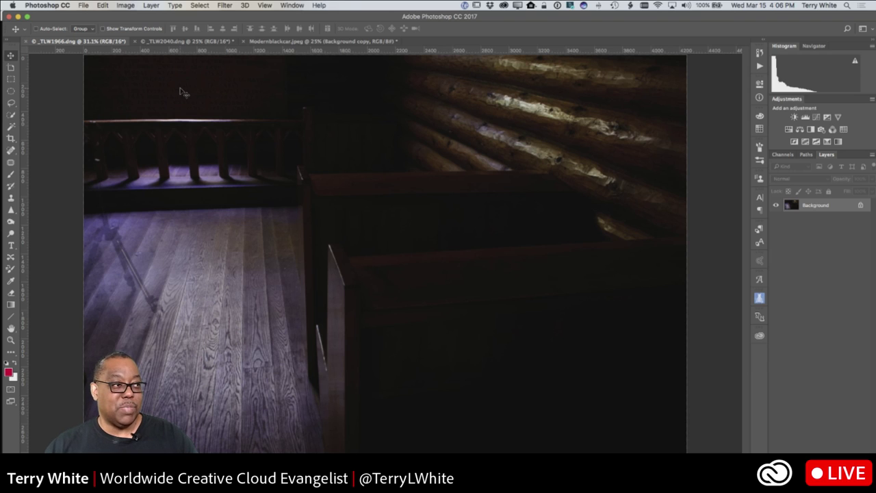
# - Convert the Background layer for smart filters and open it in the Camera Raw Filter
pyautogui.click(226, 6)
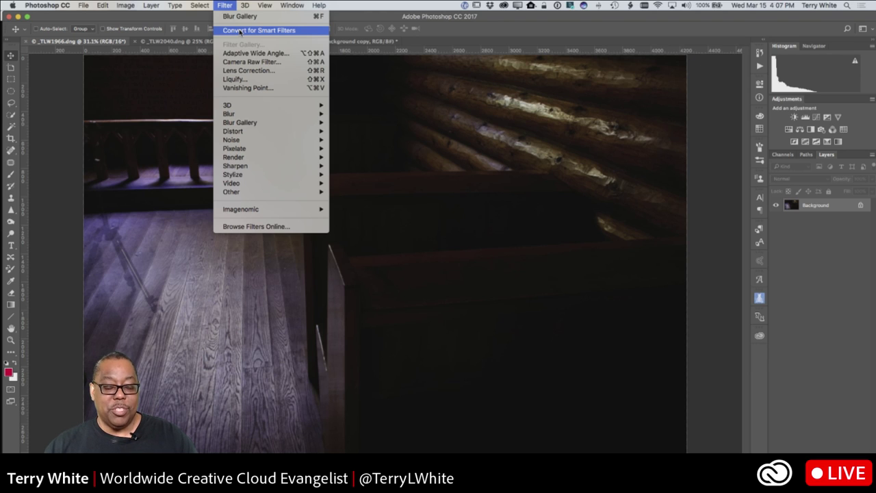
pyautogui.press('Escape')
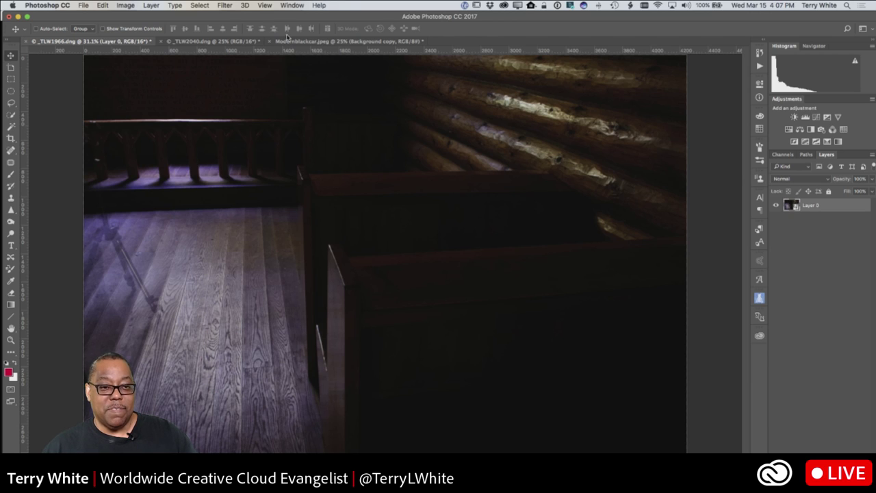
pyautogui.click(226, 6)
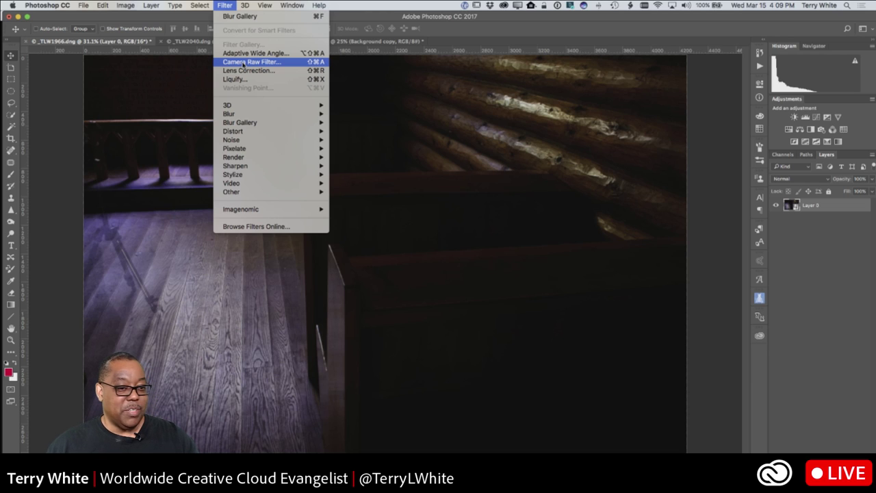
pyautogui.click(242, 63)
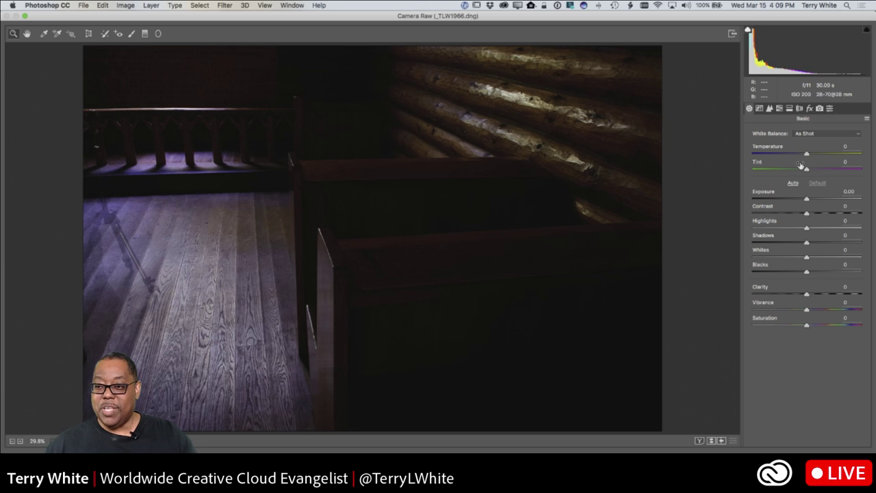
# - Correct the photo's purple cast by setting Tint to -48 and Temperature to +14
pyautogui.moveTo(807, 171); pyautogui.dragTo(780, 178)
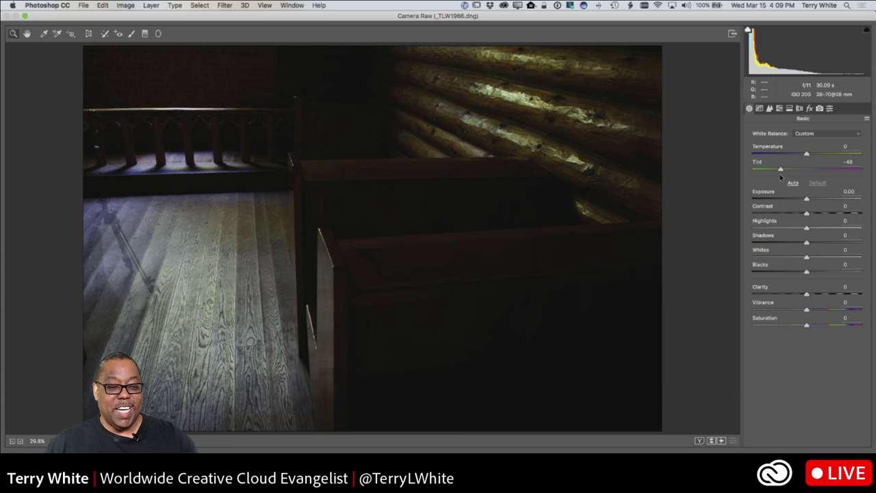
pyautogui.click(780, 173)
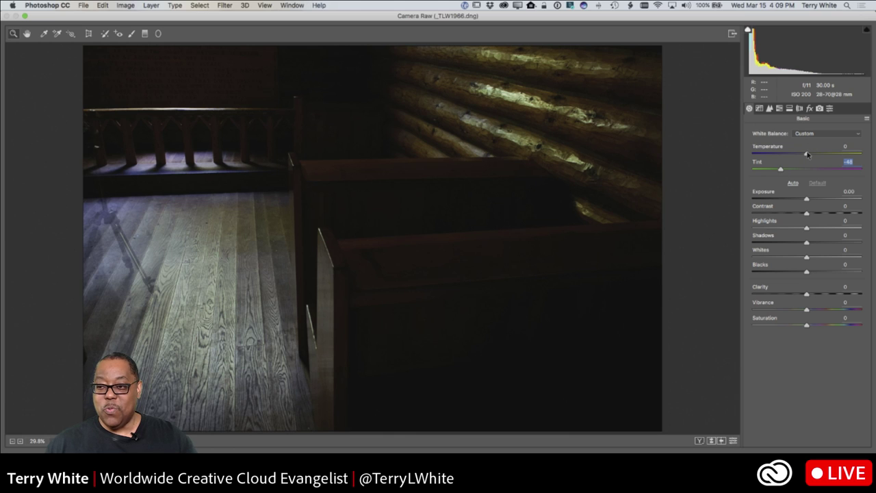
pyautogui.moveTo(807, 154)
pyautogui.mouseDown()
pyautogui.moveTo(818, 153)
pyautogui.moveTo(795, 157)
pyautogui.moveTo(814, 154)
pyautogui.mouseUp()
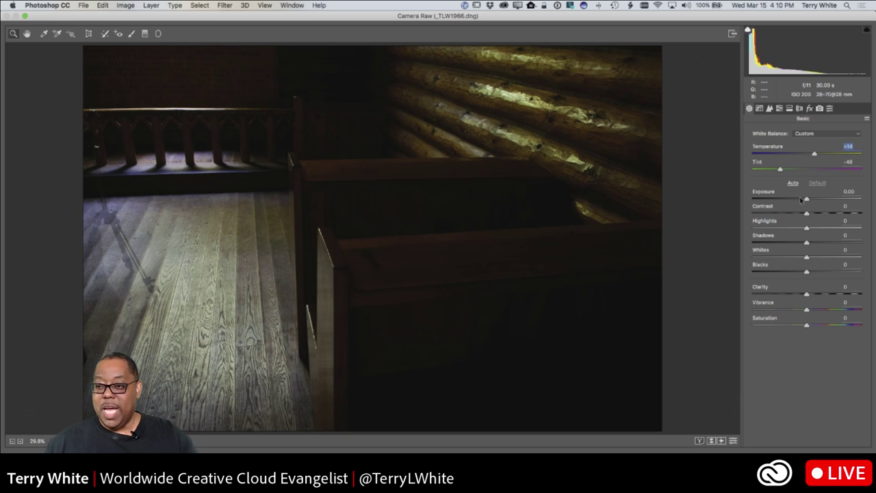
# - Brighten the whole photo by setting Exposure to +0.75 and Shadows to +15
pyautogui.moveTo(807, 200)
pyautogui.mouseDown()
pyautogui.moveTo(826, 199)
pyautogui.moveTo(817, 200)
pyautogui.mouseUp()
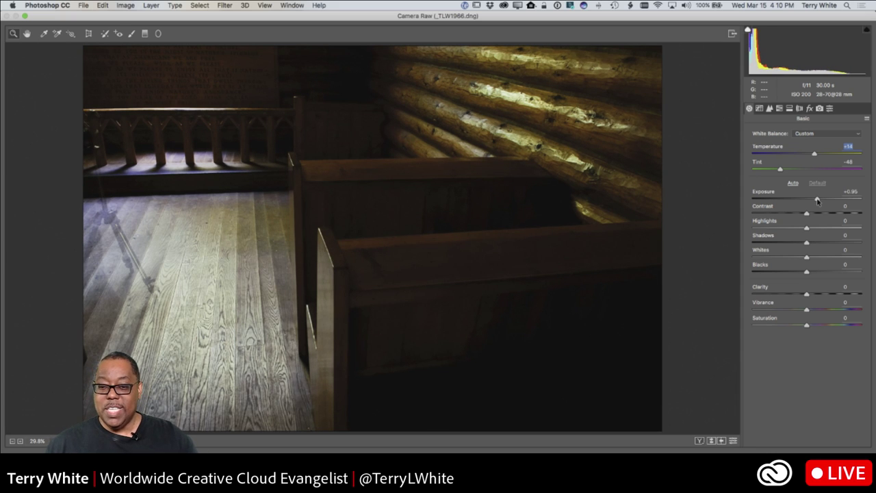
pyautogui.moveTo(817, 200); pyautogui.dragTo(815, 200)
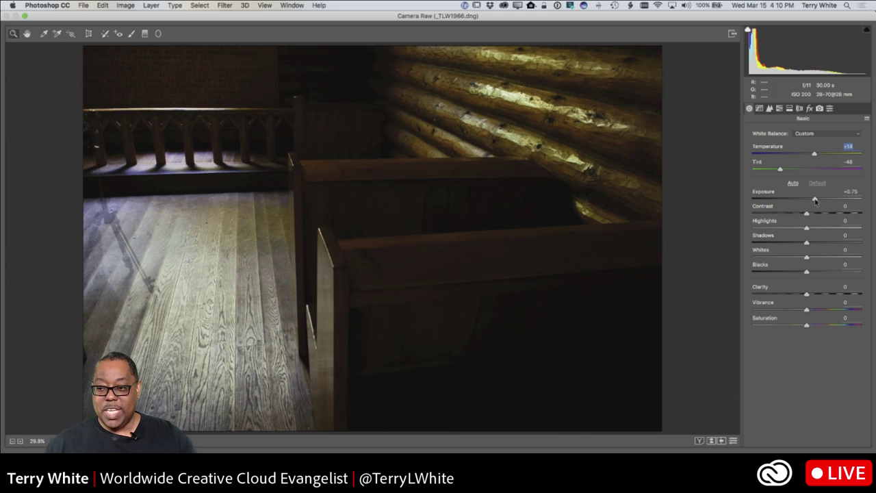
pyautogui.click(815, 199)
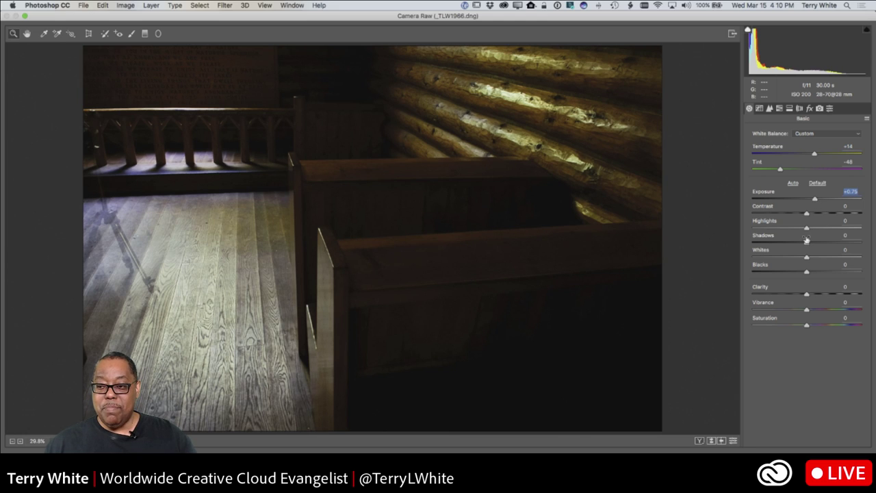
pyautogui.moveTo(808, 245)
pyautogui.mouseDown()
pyautogui.moveTo(870, 240)
pyautogui.moveTo(814, 243)
pyautogui.moveTo(855, 244)
pyautogui.moveTo(814, 248)
pyautogui.moveTo(824, 259)
pyautogui.moveTo(806, 259)
pyautogui.mouseUp()
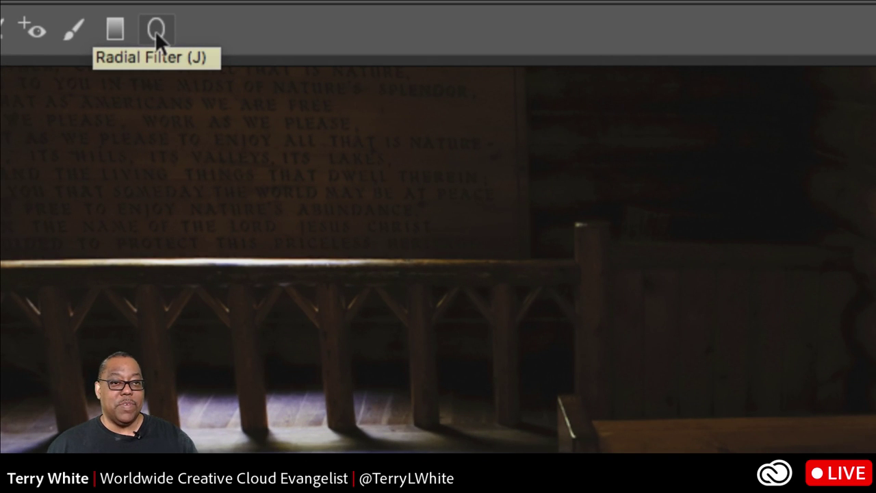
# - Draw a wide elliptical radial filter over the engraved plaque and the railing below it
pyautogui.click(155, 31)
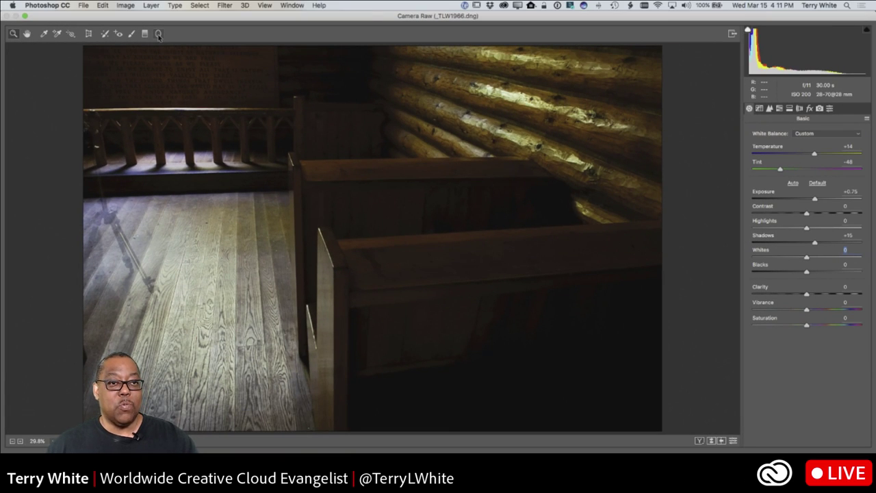
pyautogui.click(158, 34)
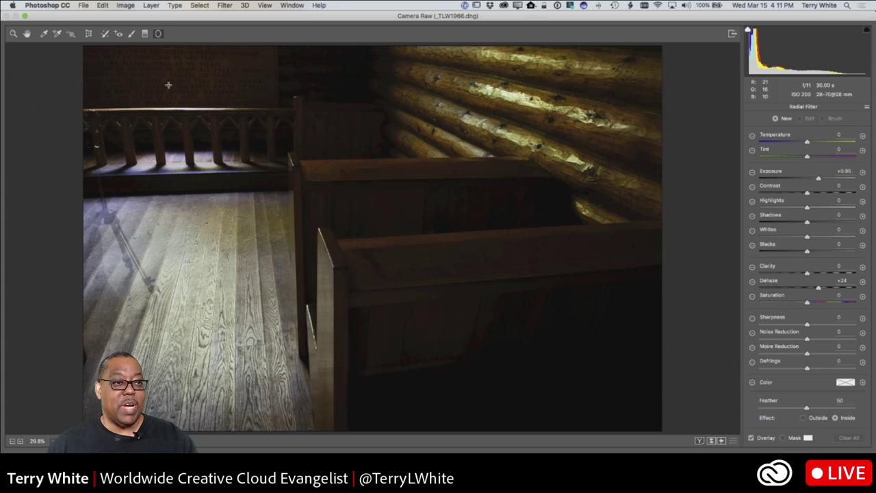
pyautogui.moveTo(178, 91); pyautogui.dragTo(243, 132)
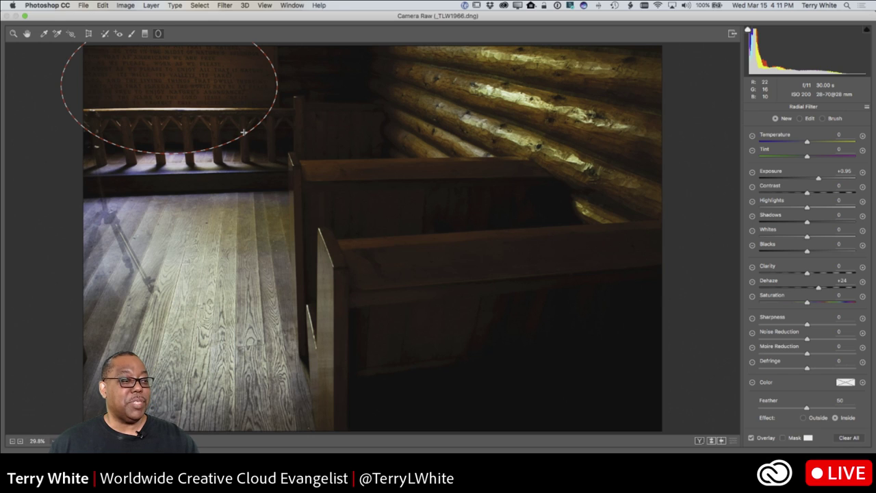
pyautogui.moveTo(243, 132); pyautogui.dragTo(246, 132)
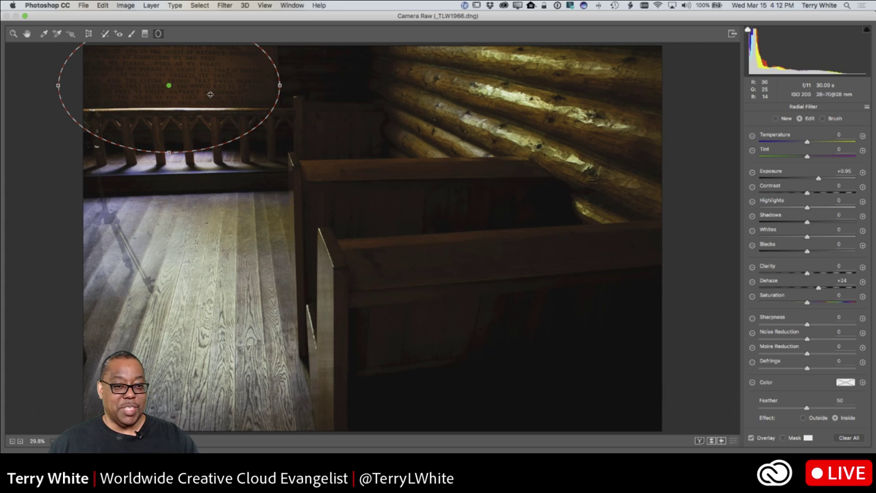
# - Center the radial filter over the plaque and railing, and set its Exposure to +2.85
pyautogui.moveTo(210, 94); pyautogui.dragTo(232, 101)
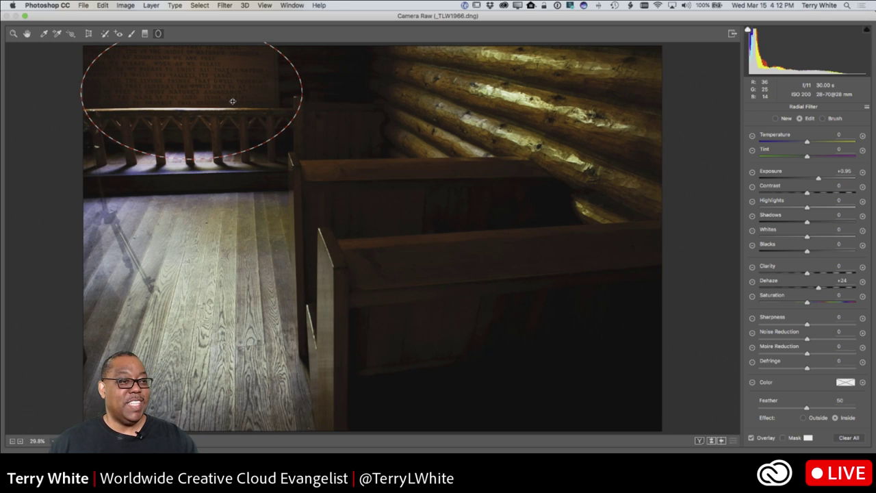
pyautogui.moveTo(232, 101)
pyautogui.mouseDown()
pyautogui.moveTo(244, 96)
pyautogui.moveTo(233, 100)
pyautogui.moveTo(262, 117)
pyautogui.moveTo(237, 135)
pyautogui.moveTo(239, 115)
pyautogui.mouseUp()
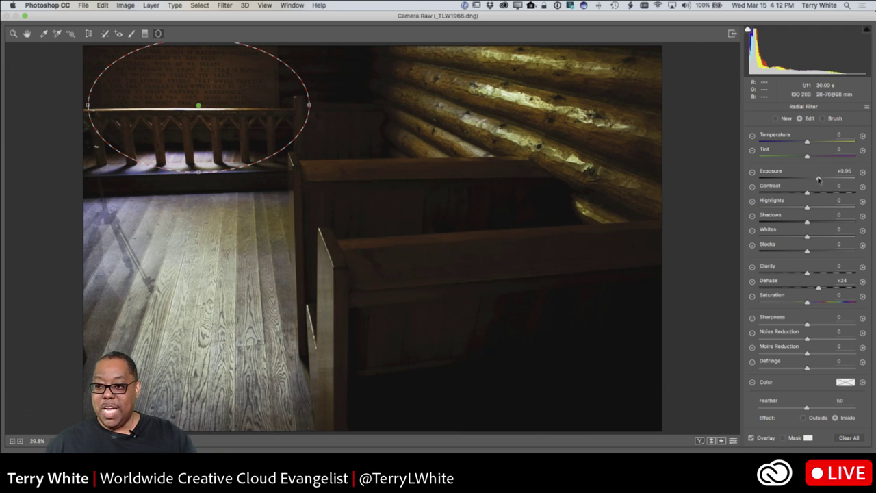
pyautogui.moveTo(819, 180); pyautogui.dragTo(839, 185)
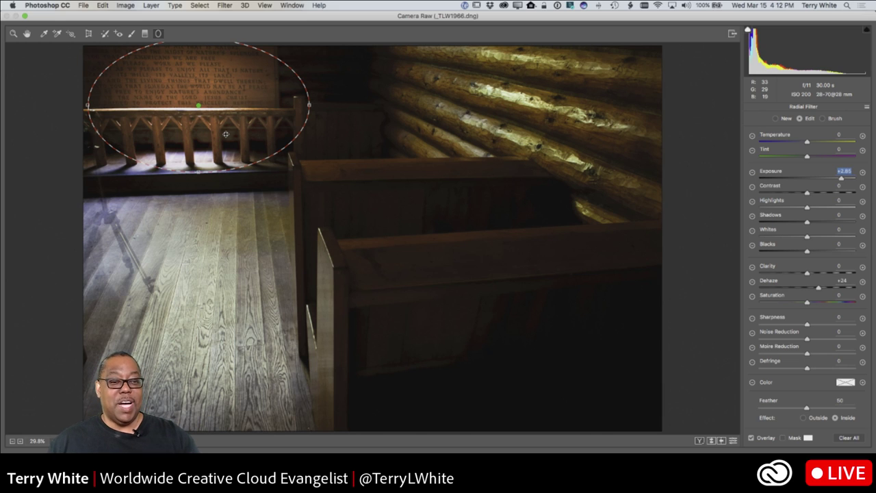
pyautogui.moveTo(225, 134)
pyautogui.mouseDown()
pyautogui.moveTo(343, 165)
pyautogui.moveTo(336, 131)
pyautogui.moveTo(394, 182)
pyautogui.moveTo(476, 232)
pyautogui.moveTo(503, 301)
pyautogui.moveTo(315, 367)
pyautogui.moveTo(201, 250)
pyautogui.moveTo(195, 191)
pyautogui.moveTo(204, 146)
pyautogui.moveTo(376, 126)
pyautogui.moveTo(370, 134)
pyautogui.moveTo(352, 111)
pyautogui.moveTo(508, 130)
pyautogui.moveTo(584, 193)
pyautogui.moveTo(558, 291)
pyautogui.moveTo(502, 338)
pyautogui.moveTo(534, 381)
pyautogui.moveTo(430, 350)
pyautogui.moveTo(437, 250)
pyautogui.moveTo(394, 255)
pyautogui.moveTo(229, 156)
pyautogui.moveTo(208, 131)
pyautogui.mouseUp()
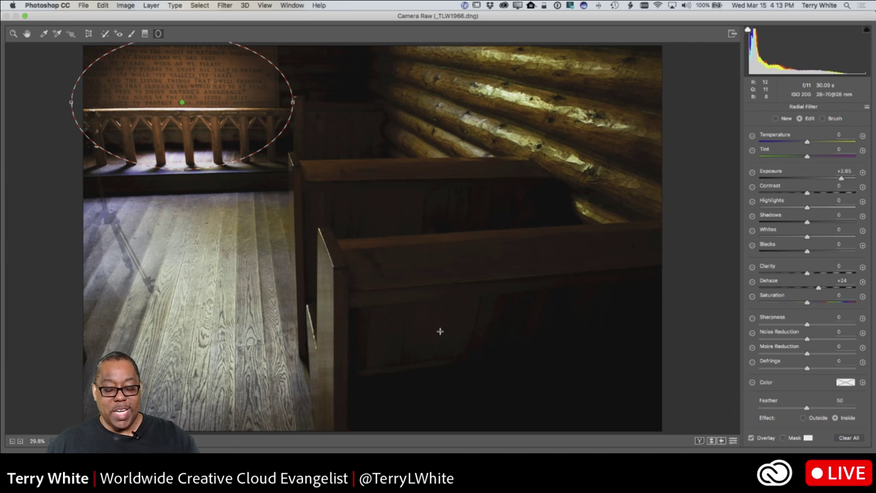
# - Add a second radial filter over the front pew, tilt it along the pew, and set its Exposure to +1.35
pyautogui.moveTo(411, 291); pyautogui.dragTo(495, 356)
pyautogui.moveTo(431, 305); pyautogui.dragTo(471, 304)
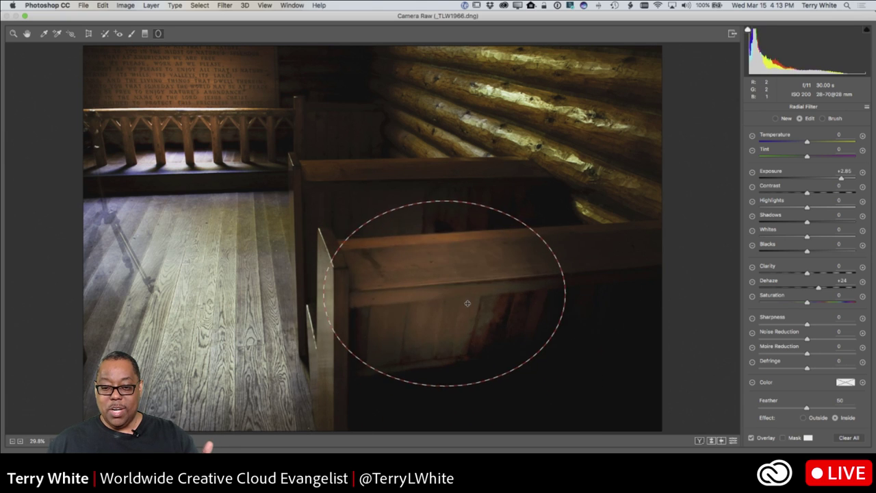
pyautogui.moveTo(575, 291); pyautogui.dragTo(568, 211)
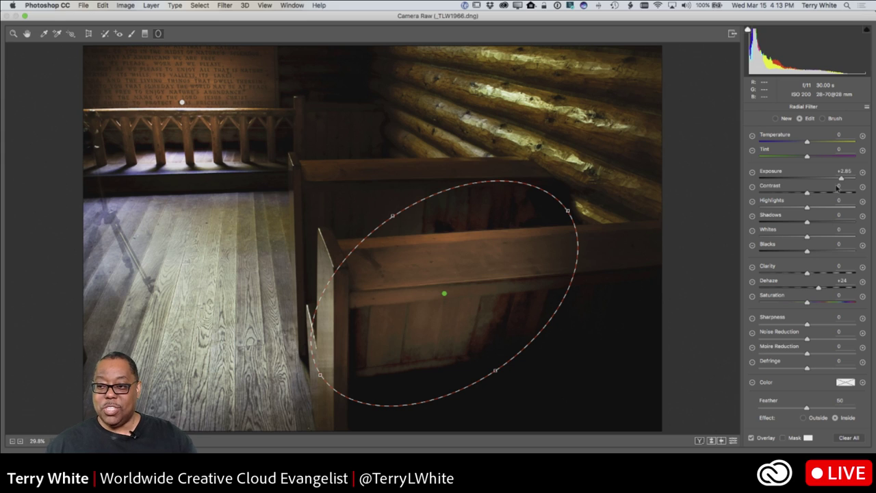
pyautogui.moveTo(841, 179); pyautogui.dragTo(823, 184)
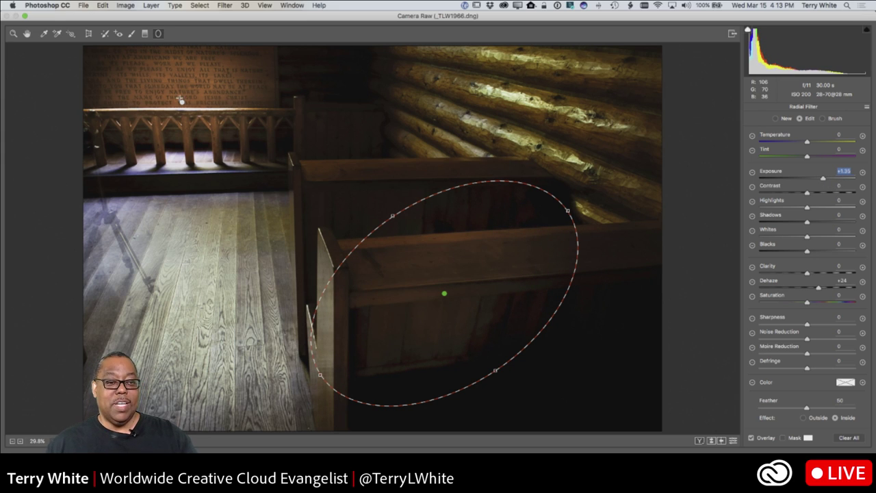
# - Switch between the plaque and pew radial filters to review each one's area and settings
pyautogui.click(182, 102)
pyautogui.click(182, 103)
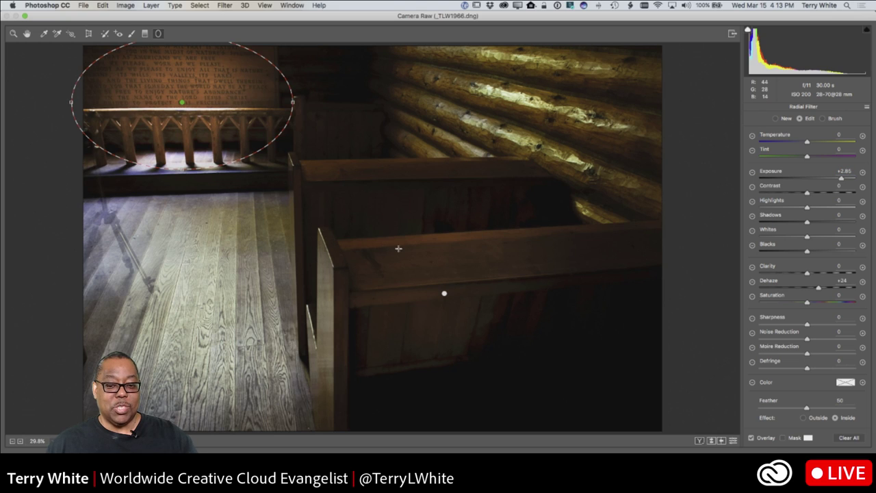
pyautogui.click(444, 294)
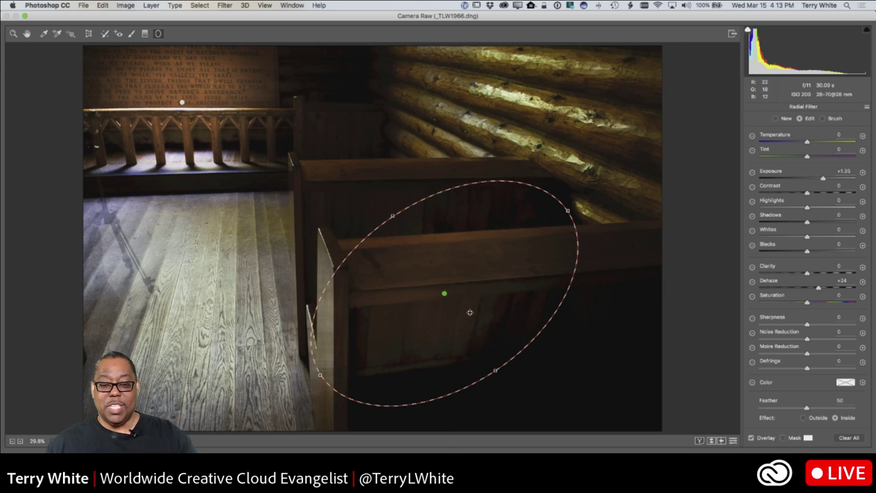
pyautogui.moveTo(183, 105)
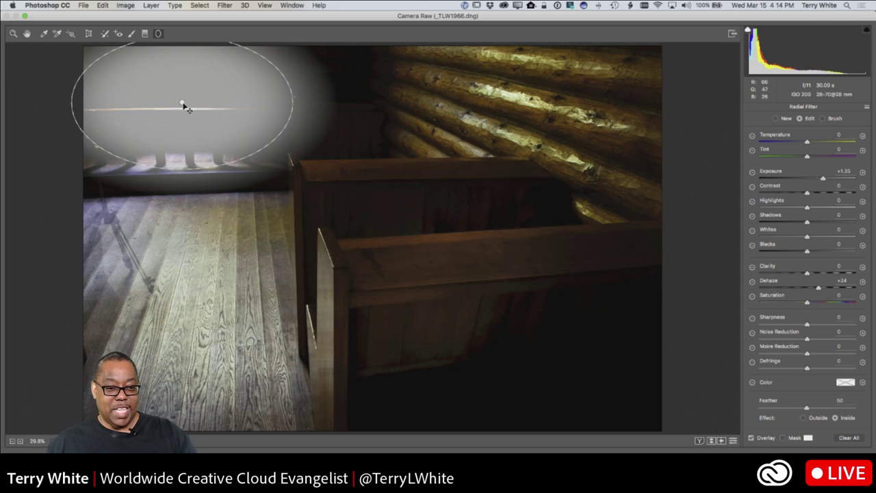
pyautogui.click(182, 102)
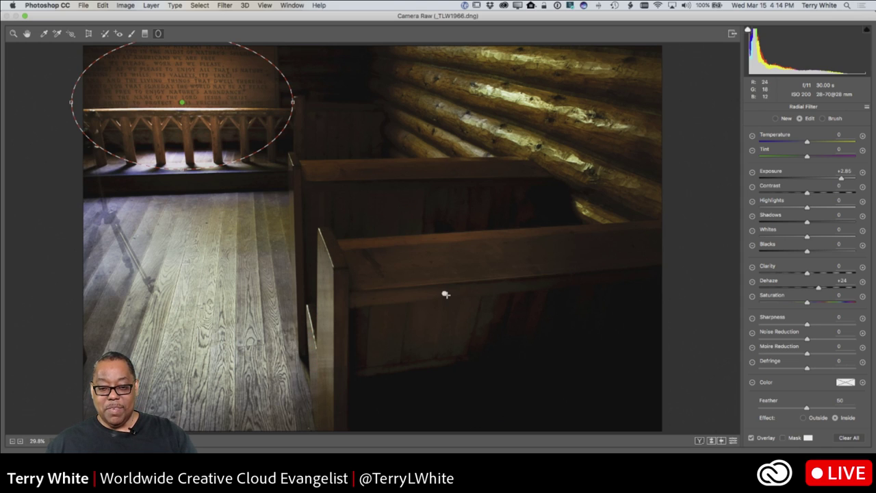
pyautogui.click(445, 293)
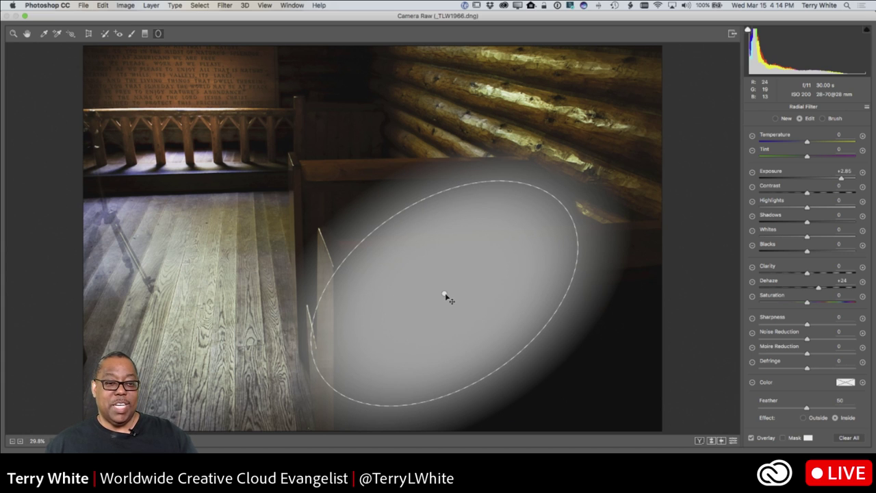
# - Reposition the tilted radial filter so it covers the front pew's top rail and wooden panel
pyautogui.press('super+z')
pyautogui.press('super+z')
pyautogui.press('super+alt+z')
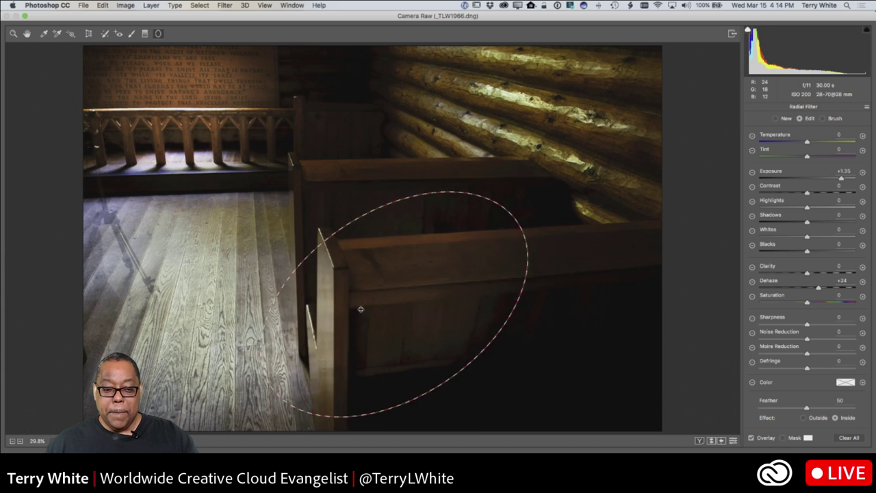
pyautogui.moveTo(361, 310); pyautogui.dragTo(460, 313)
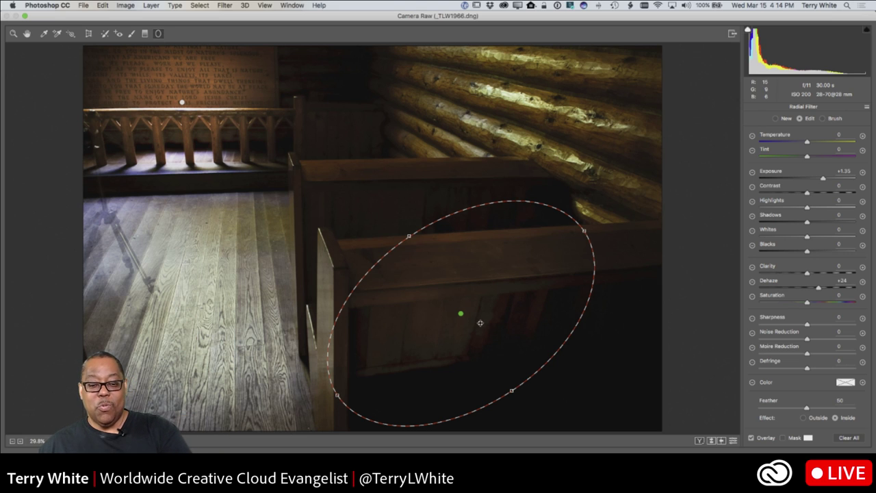
pyautogui.moveTo(460, 314); pyautogui.dragTo(447, 285)
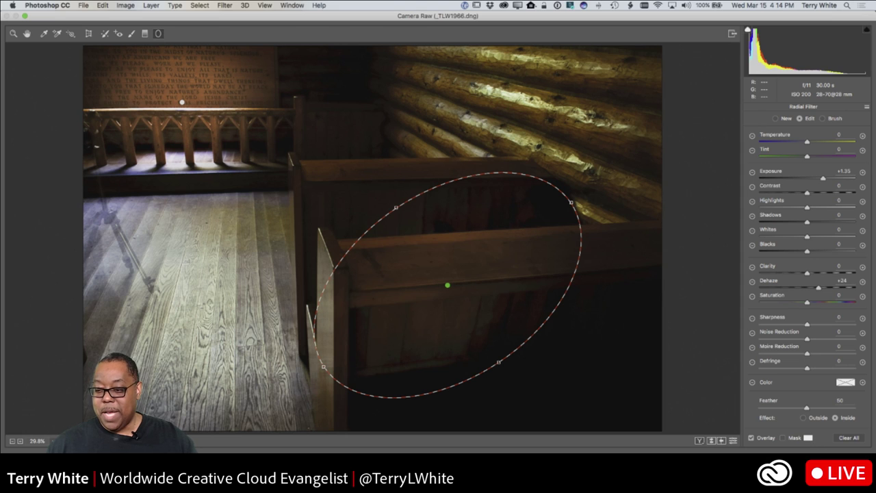
# - Apply the Camera Raw edits and toggle the smart filters off and on to compare the photo before and after
pyautogui.press('Return')
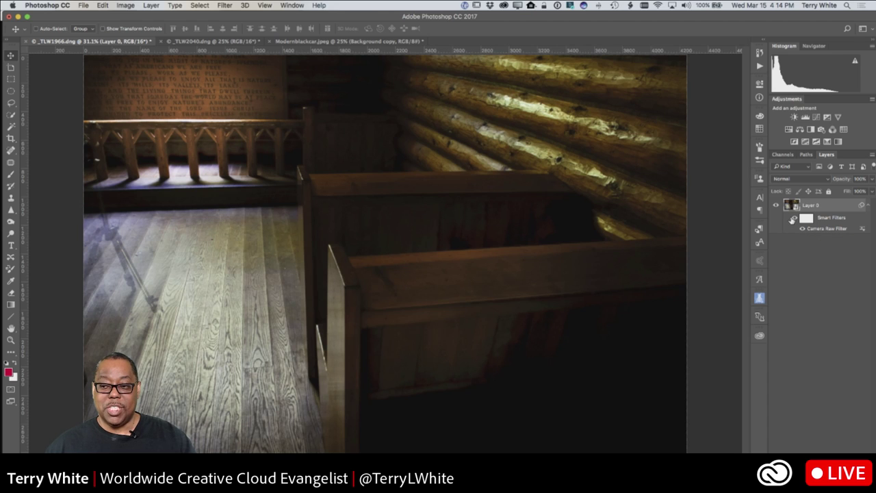
pyautogui.click(793, 218)
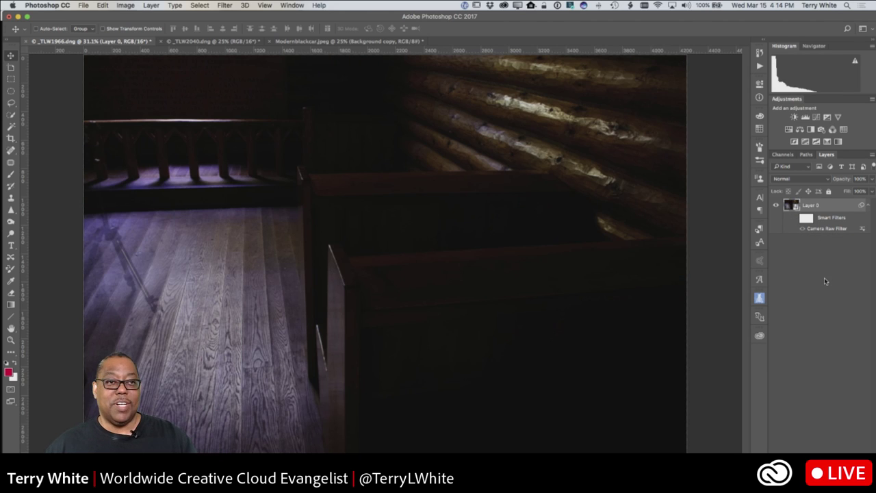
pyautogui.click(794, 218)
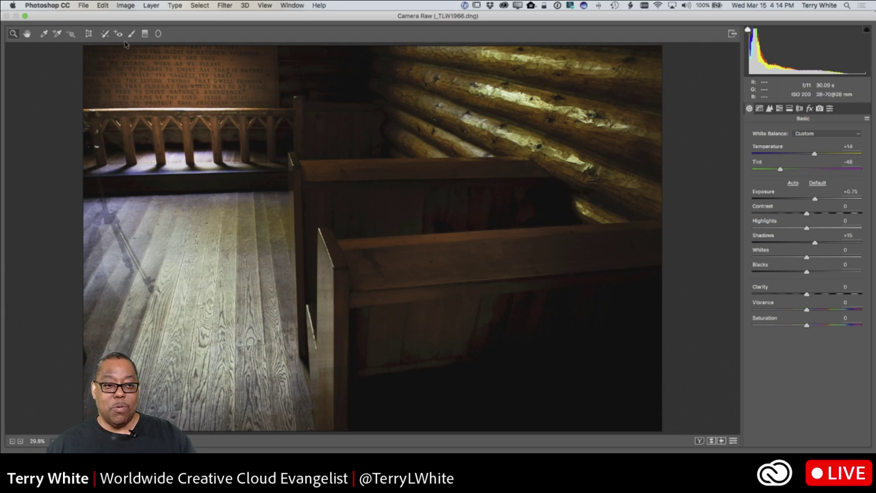
# - Reopen the Camera Raw smart filter and move the front pew's radial filter down over the lower panel
pyautogui.click(158, 34)
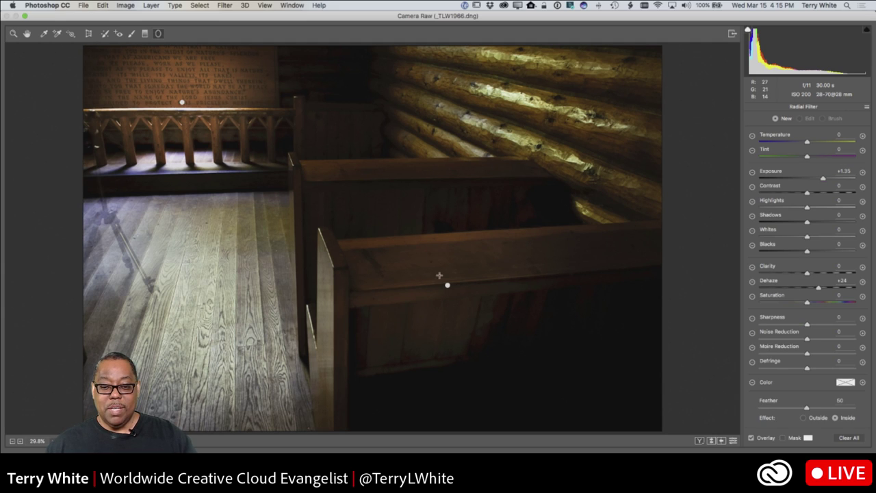
pyautogui.click(445, 283)
pyautogui.moveTo(446, 283); pyautogui.dragTo(460, 326)
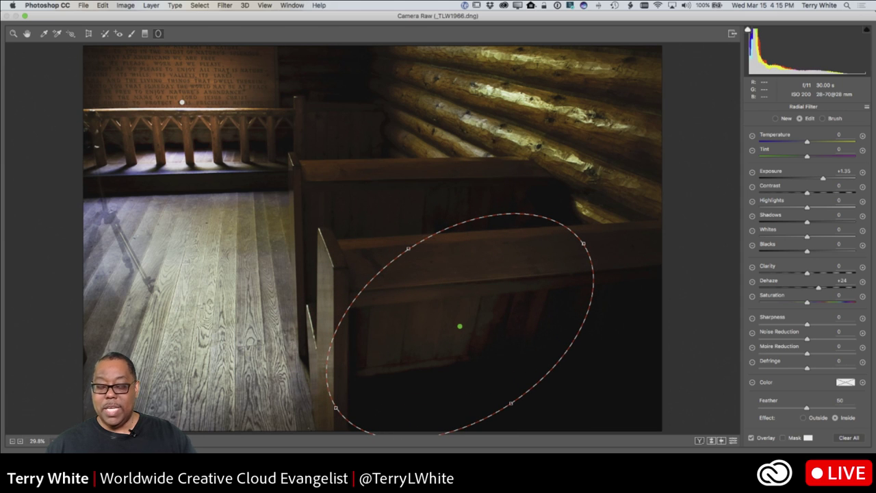
# - Apply the Camera Raw edits to the cabin interior and switch to the _TLW2040.dng photo of the white building
pyautogui.press('Return')
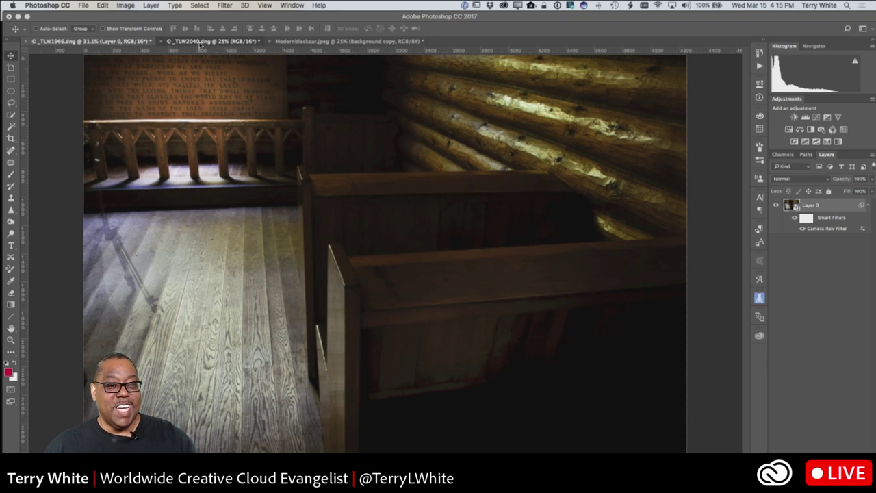
pyautogui.click(201, 42)
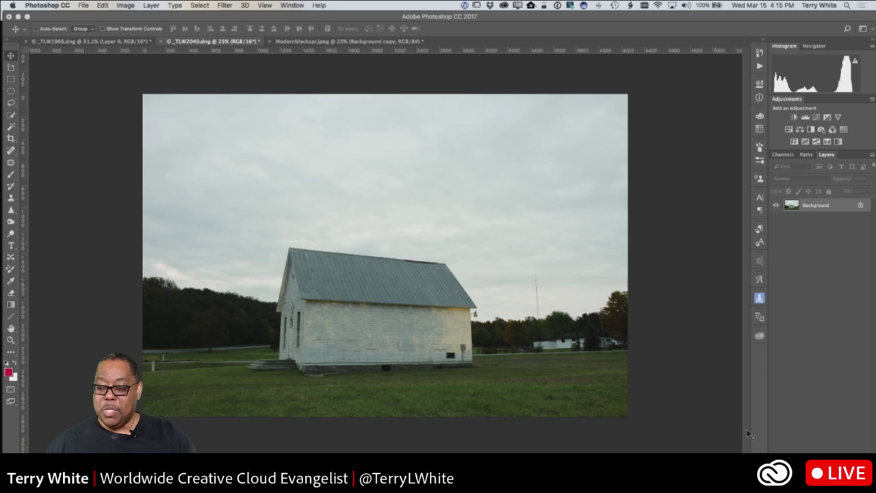
# - Add a new layer and start the Tree render filter on it with the base tree type 23: Chilean Cedar
pyautogui.press('super+alt+shift+n')
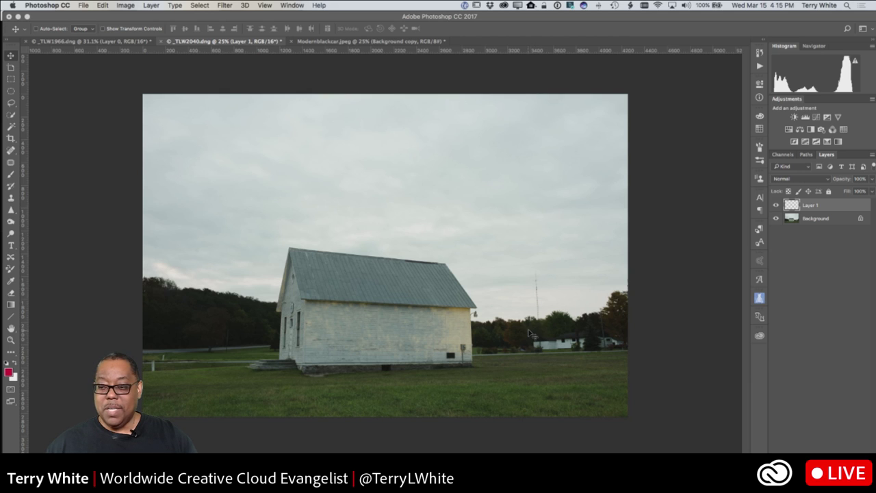
pyautogui.click(225, 6)
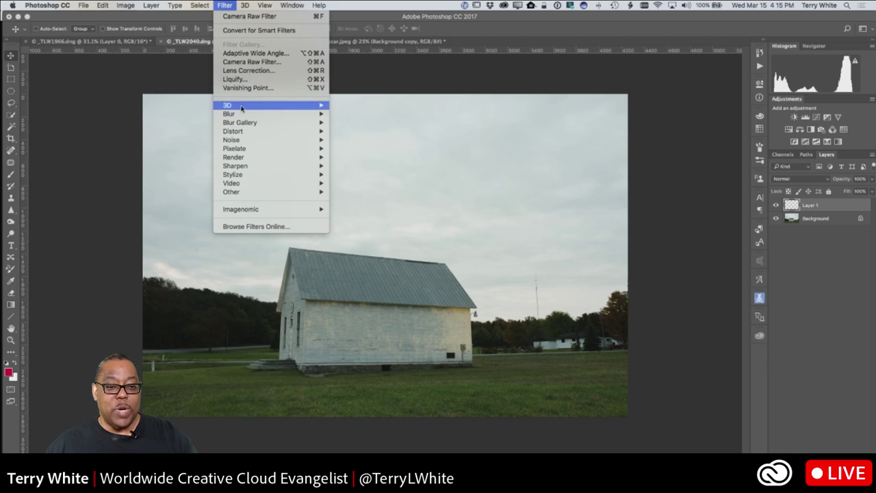
pyautogui.moveTo(250, 158)
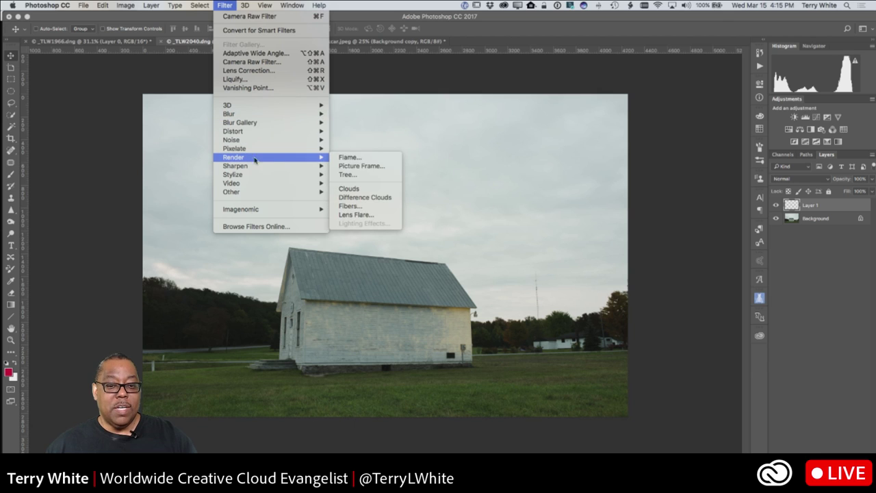
pyautogui.click(349, 177)
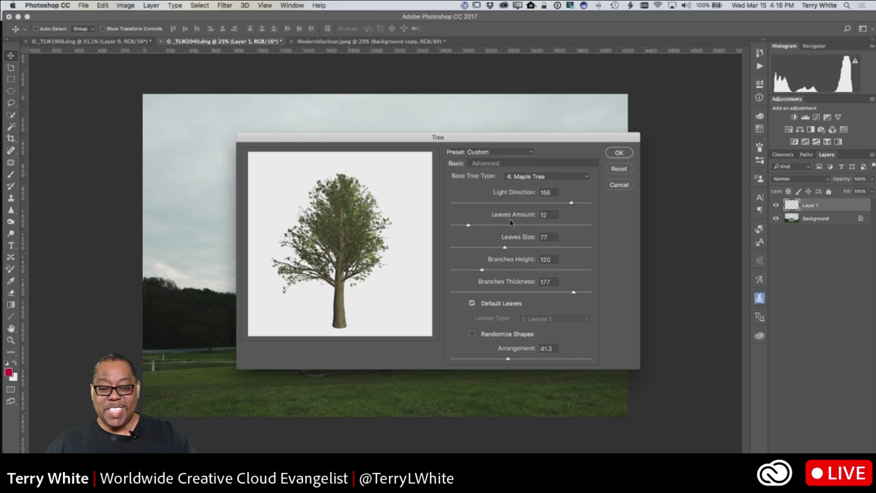
pyautogui.click(556, 176)
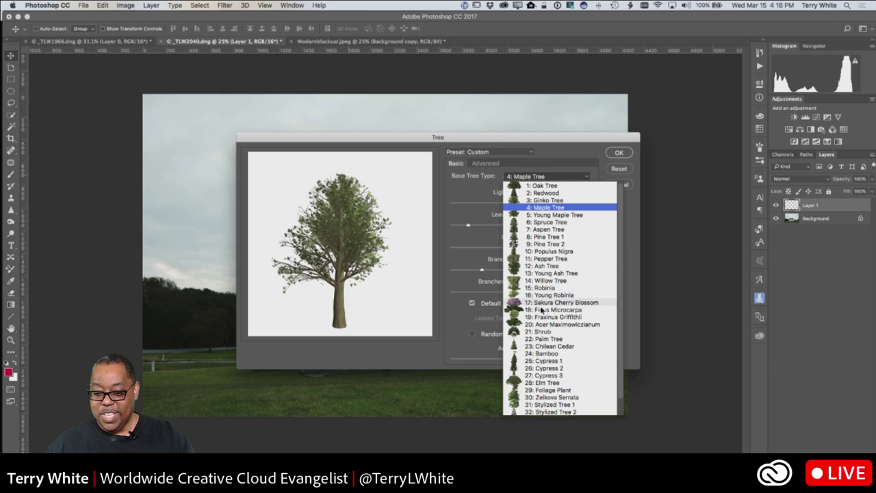
pyautogui.click(551, 346)
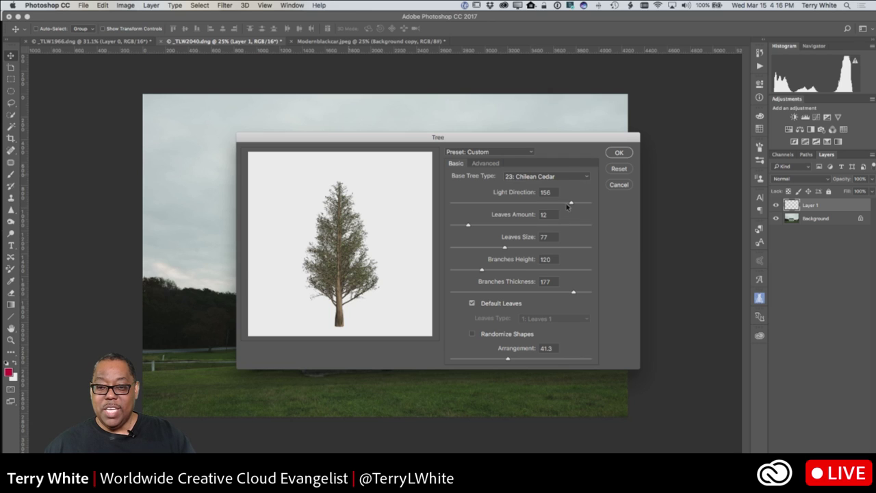
# - Try different light directions on the cedar and settle on a Light Direction of 167
pyautogui.moveTo(570, 204); pyautogui.dragTo(454, 203)
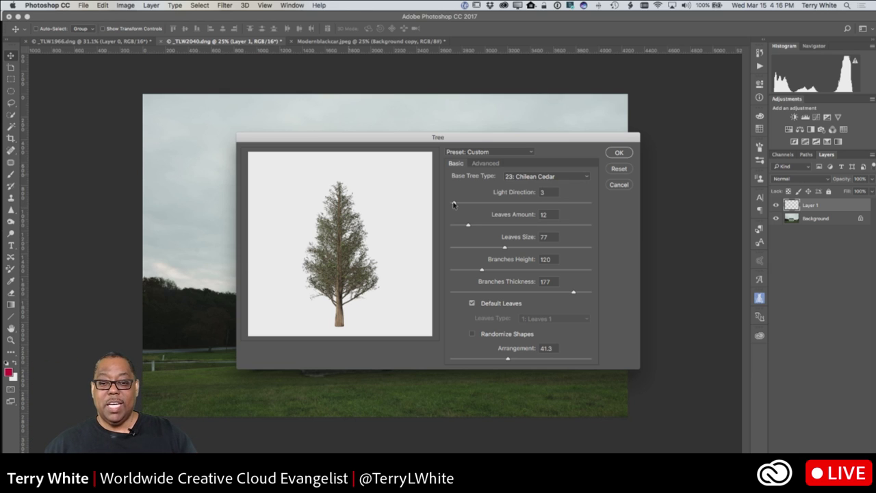
pyautogui.moveTo(455, 203); pyautogui.dragTo(460, 206)
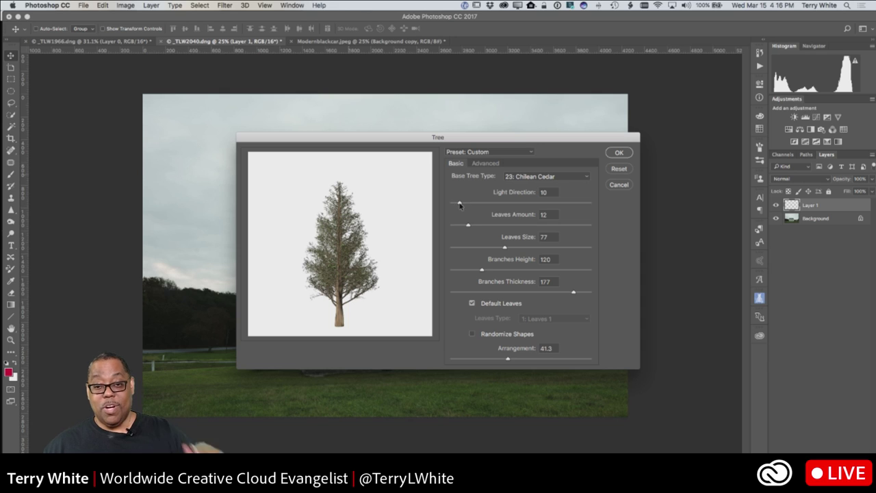
pyautogui.moveTo(460, 206); pyautogui.dragTo(579, 204)
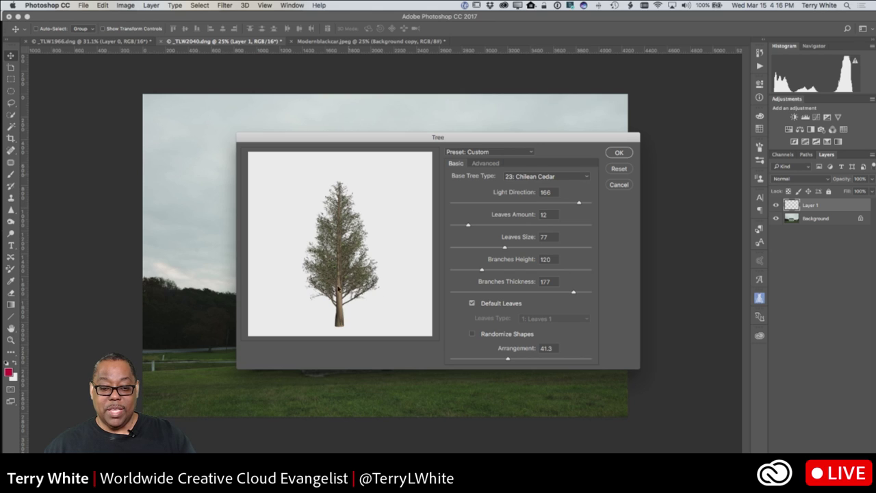
pyautogui.moveTo(580, 205); pyautogui.dragTo(581, 204)
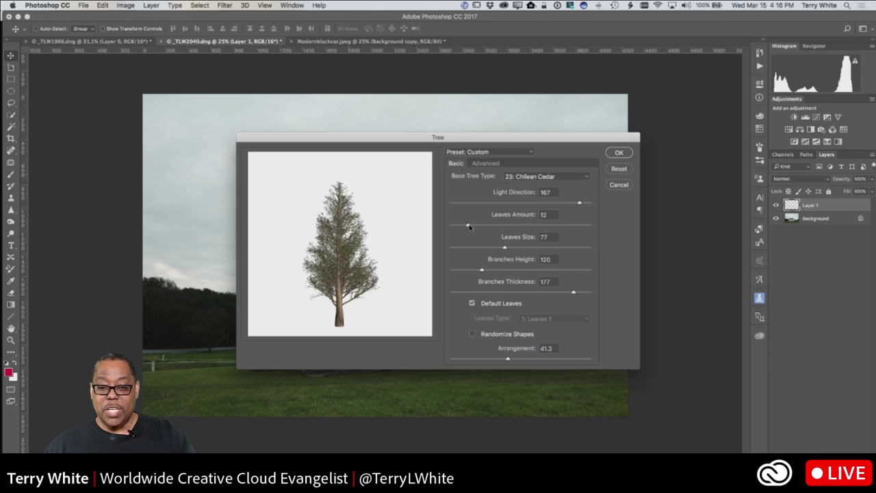
# - Set the cedar's Branches Thickness to 107 and its Leaves Amount to 9
pyautogui.moveTo(470, 227); pyautogui.dragTo(504, 227)
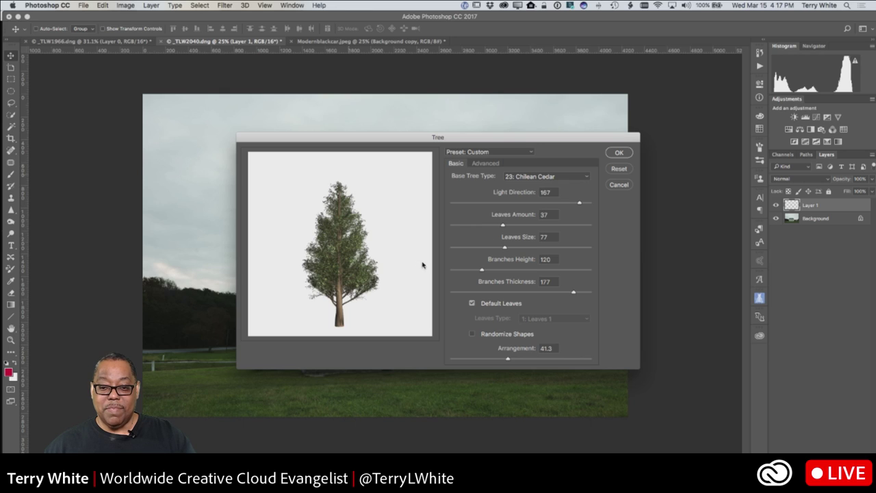
pyautogui.moveTo(504, 227); pyautogui.dragTo(480, 228)
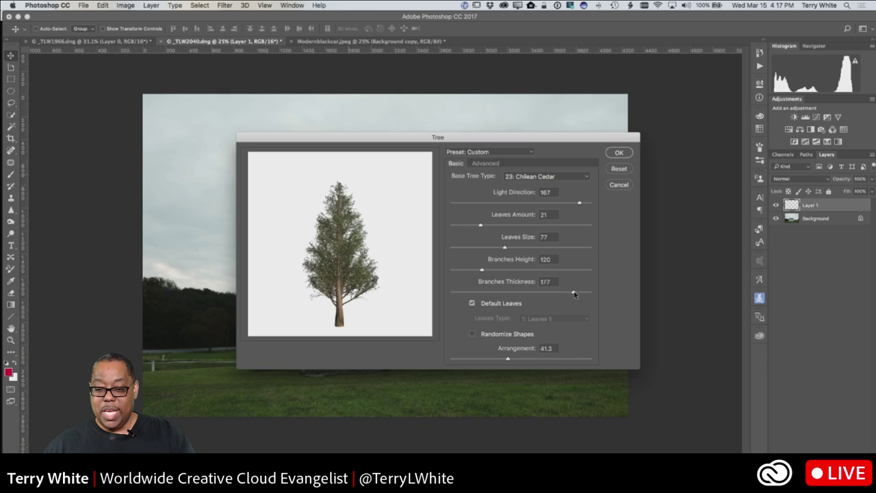
pyautogui.moveTo(573, 294); pyautogui.dragTo(526, 295)
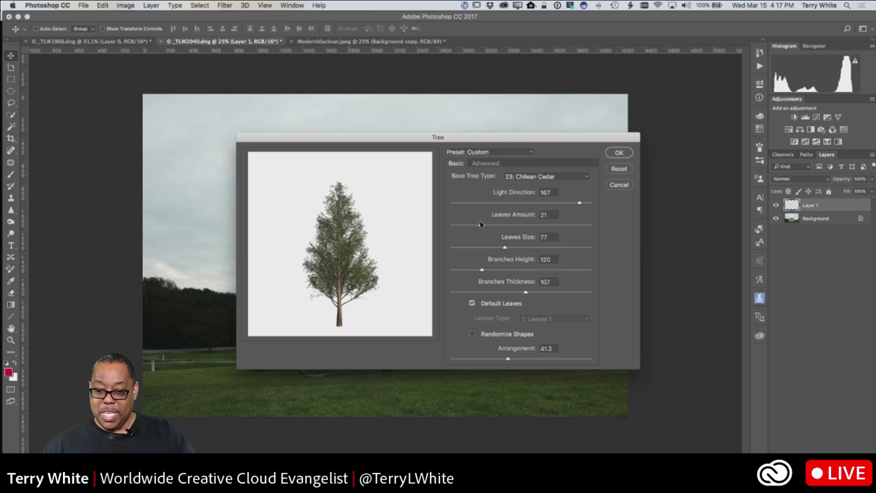
pyautogui.moveTo(480, 227); pyautogui.dragTo(464, 227)
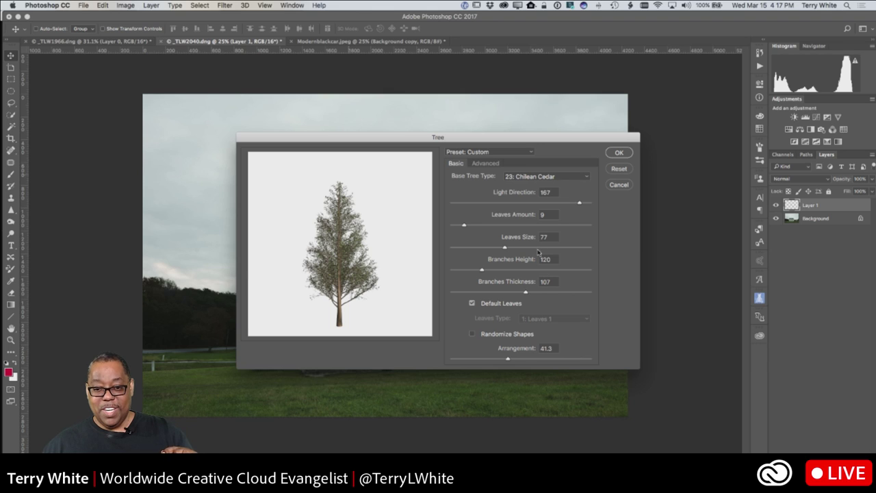
# - Try a custom color for the cedar's leaves, turn it back off and return to the basic tree settings
pyautogui.click(486, 164)
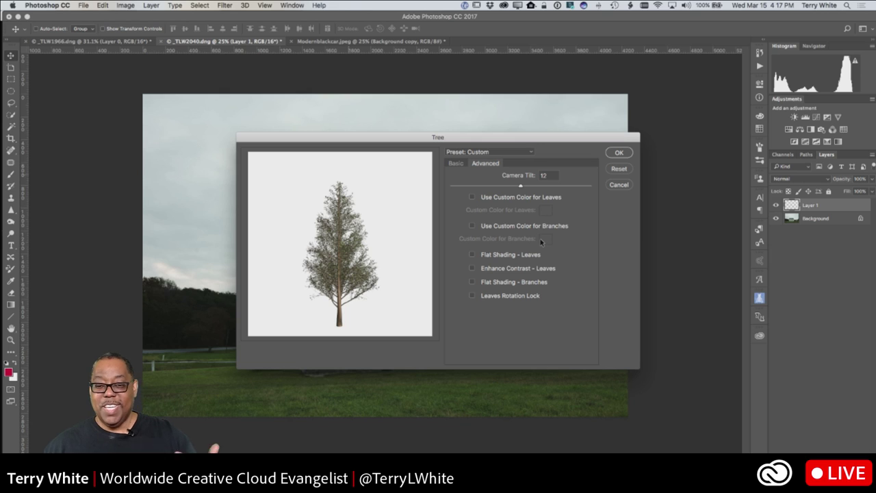
pyautogui.click(494, 200)
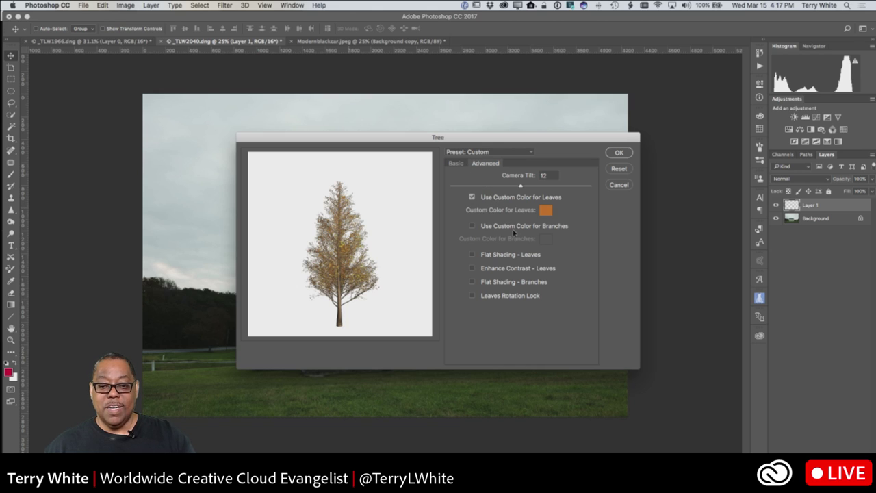
pyautogui.click(472, 197)
pyautogui.click(450, 163)
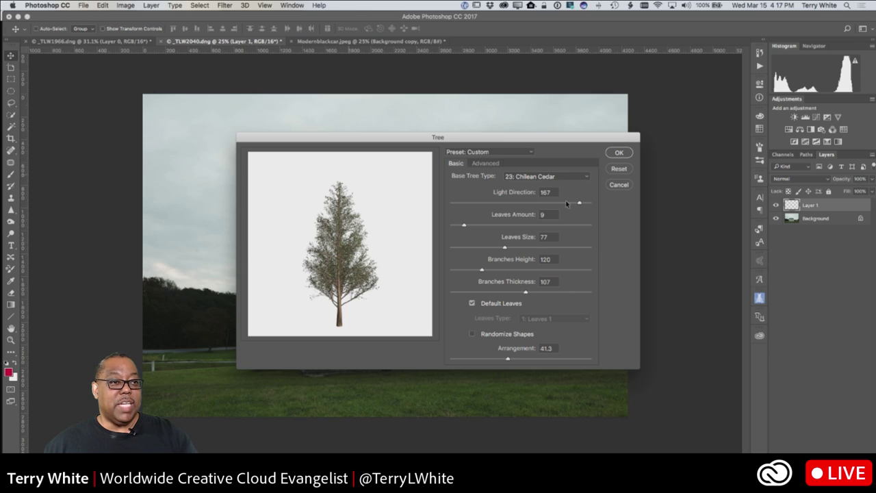
# - Render the cedar onto the new layer and rename that layer "tree"
pyautogui.click(619, 152)
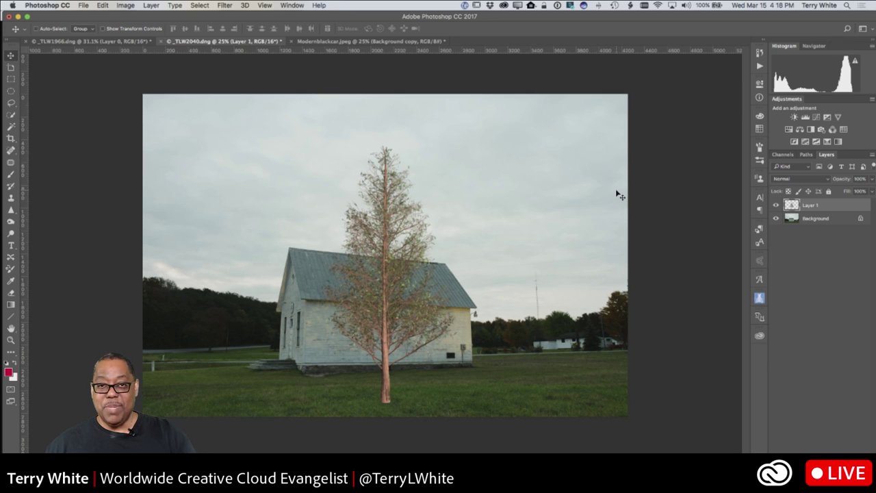
pyautogui.doubleClick(810, 205)
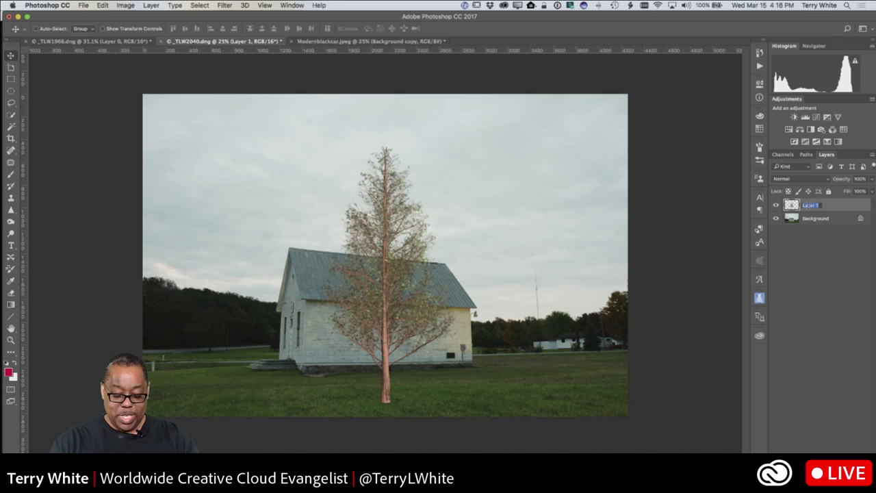
pyautogui.write('Tree')
pyautogui.press('Return')
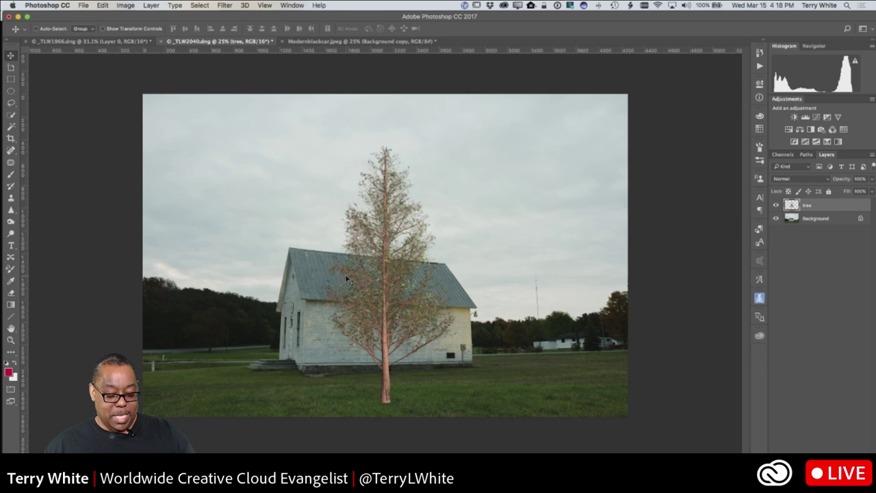
# - Move the tree onto the grass to the right of the building and scale it proportionally to about 75%
pyautogui.press('super+t')
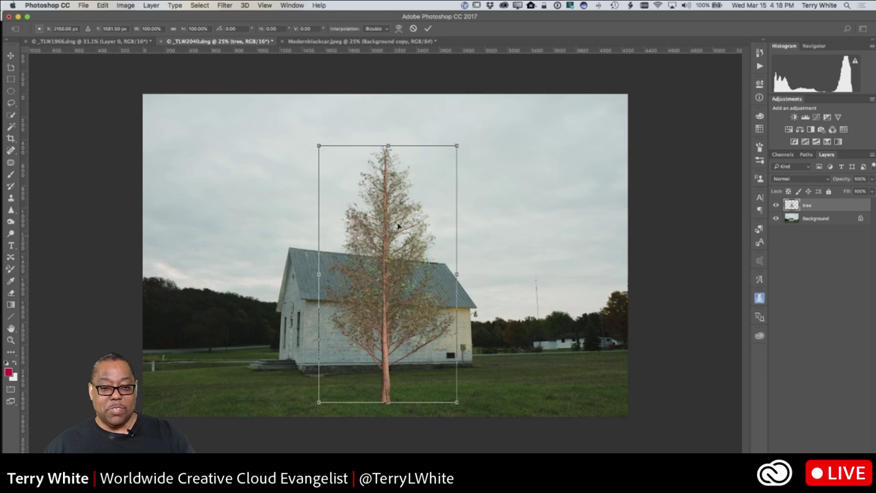
pyautogui.moveTo(389, 234); pyautogui.dragTo(537, 237)
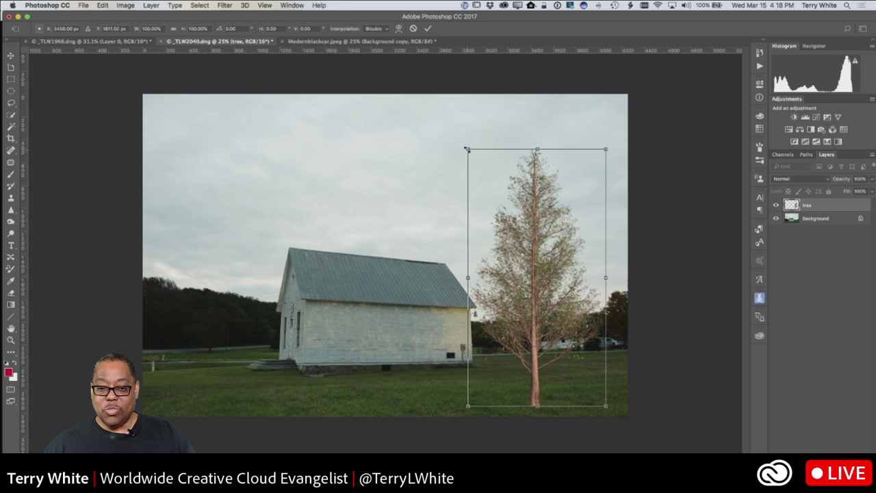
pyautogui.moveTo(467, 149); pyautogui.dragTo(495, 198)
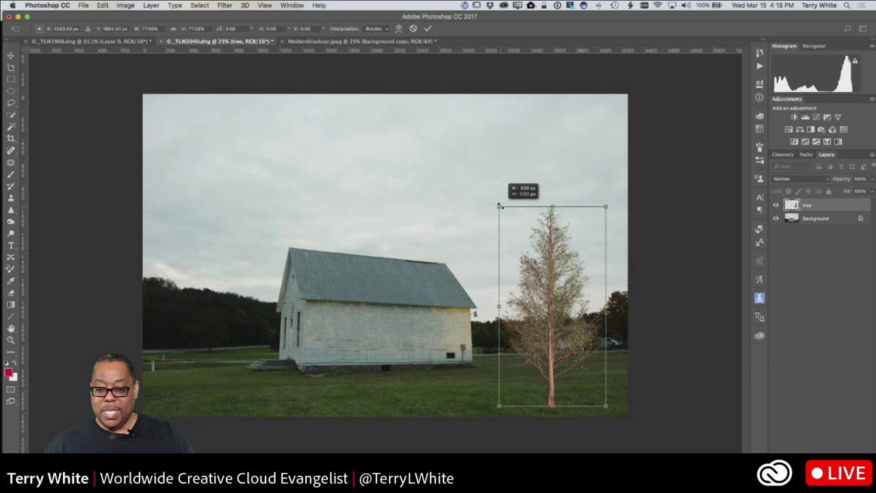
pyautogui.moveTo(500, 205); pyautogui.dragTo(503, 213)
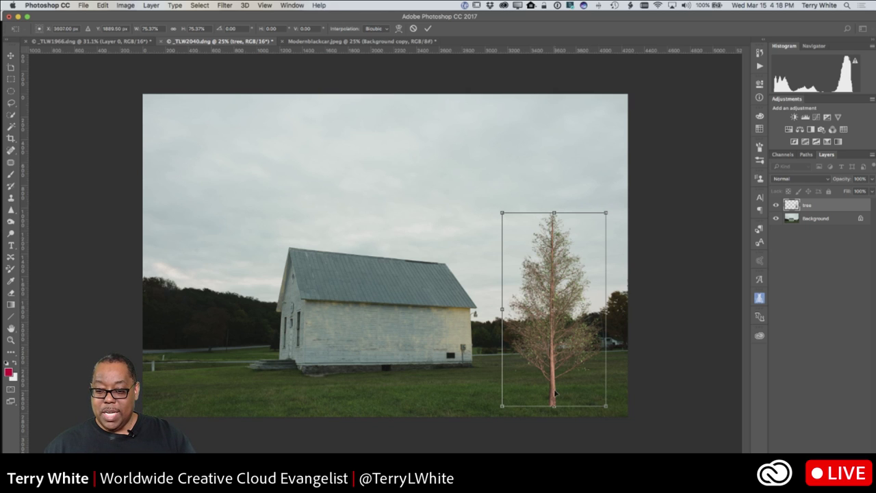
pyautogui.moveTo(555, 393); pyautogui.dragTo(552, 395)
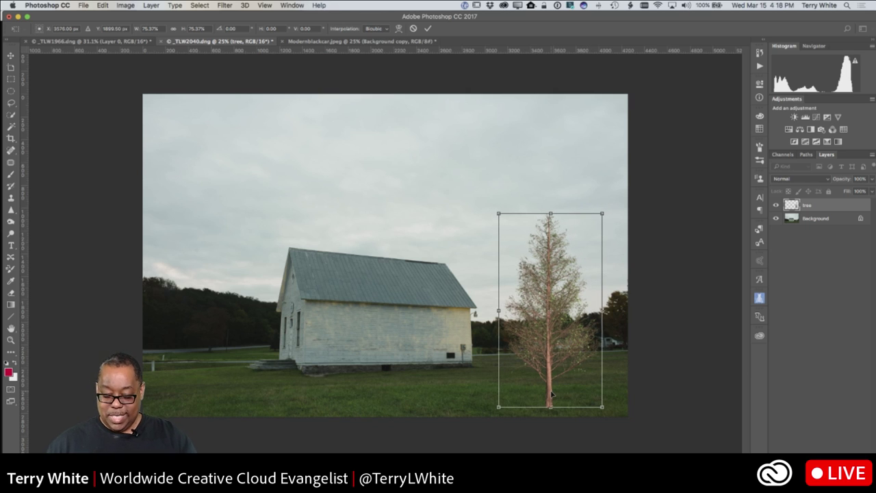
pyautogui.press('Return')
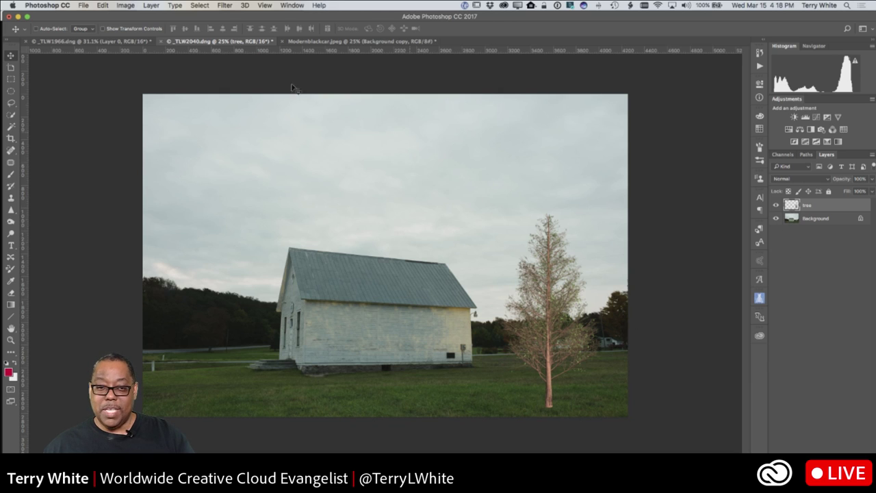
# - Convert the tree layer for smart filters and darken it with Camera Raw using Exposure -1.15, Highlights -32 and Whites -21
pyautogui.click(225, 5)
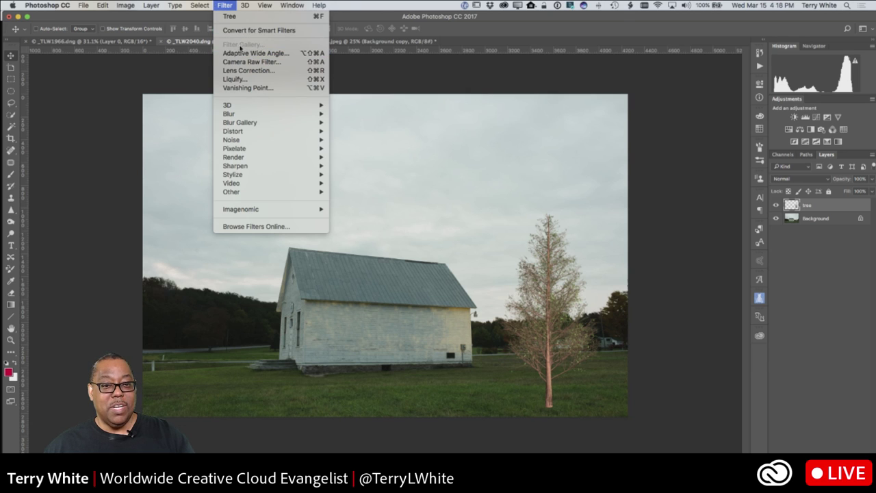
pyautogui.click(243, 30)
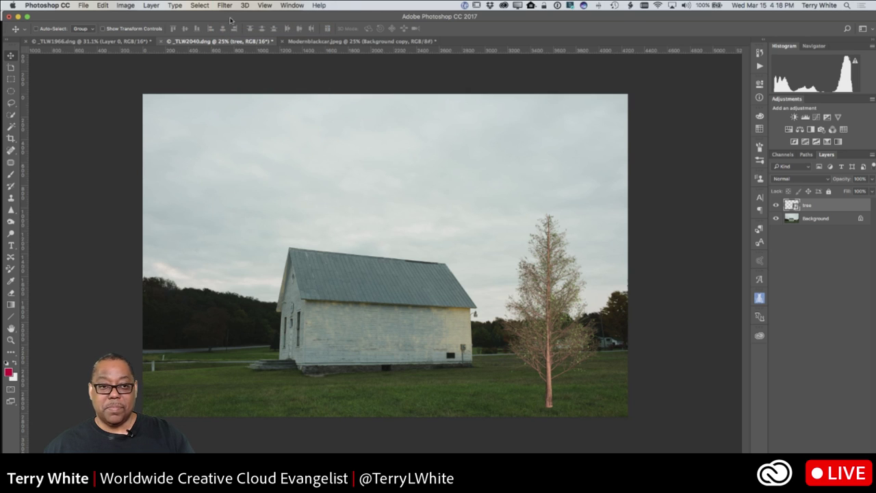
pyautogui.click(229, 6)
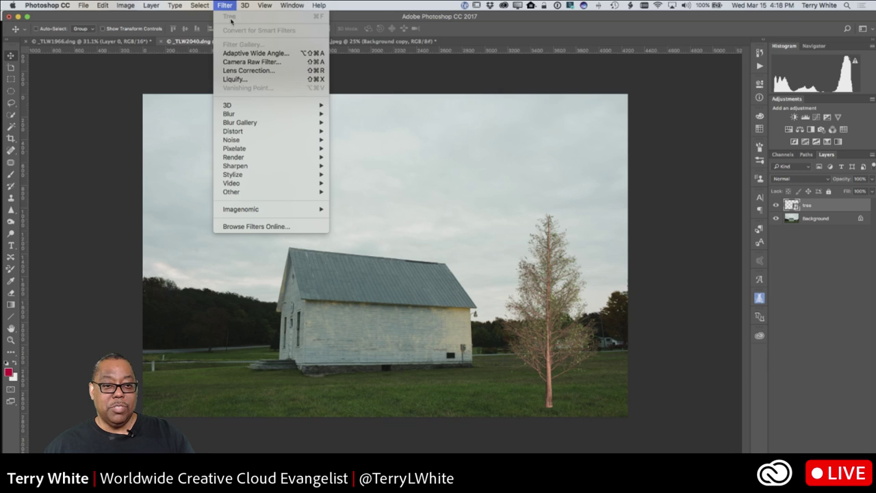
pyautogui.click(233, 60)
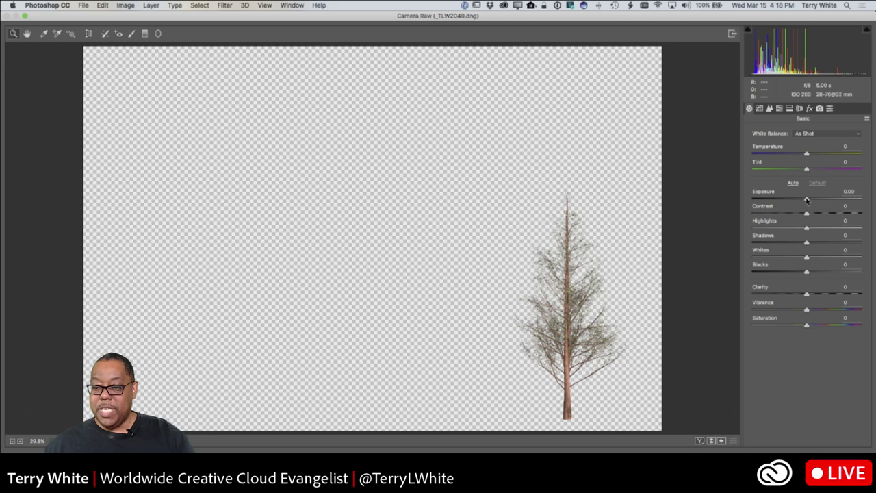
pyautogui.moveTo(806, 199); pyautogui.dragTo(794, 199)
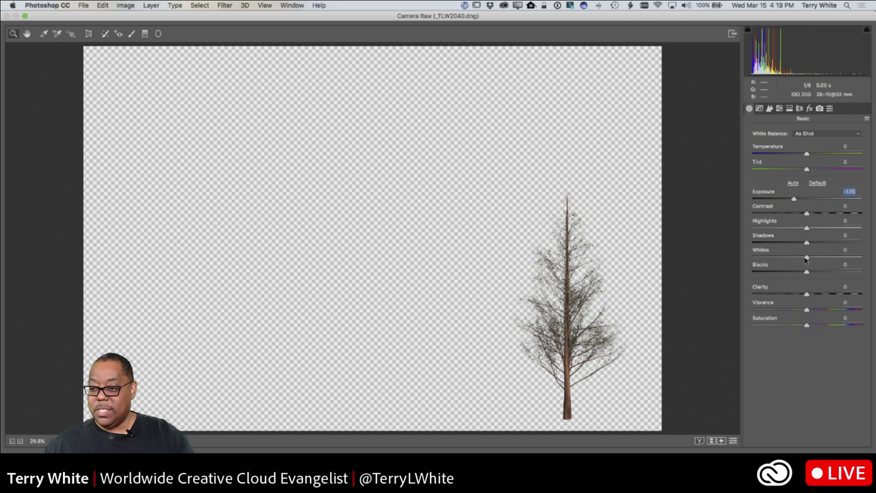
pyautogui.moveTo(806, 231); pyautogui.dragTo(795, 261)
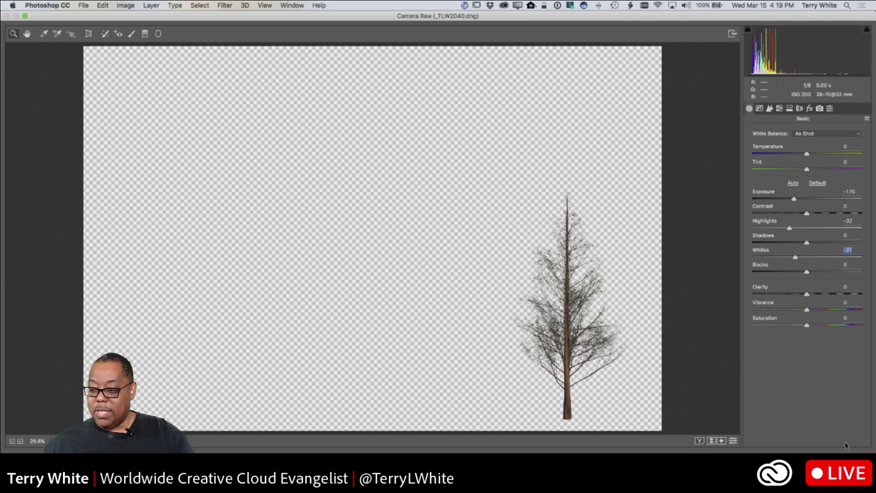
pyautogui.press('Return')
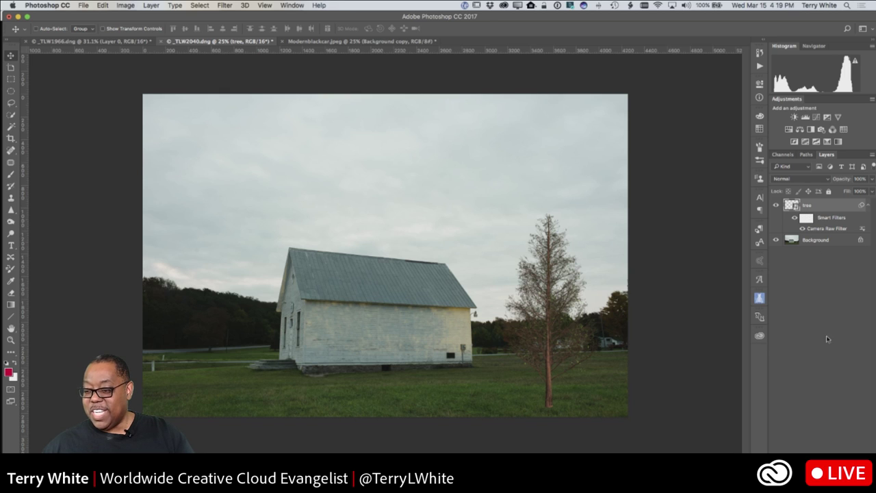
# - Add a layer mask to the tree layer and prepare the Brush tool with black as the foreground color
pyautogui.click(812, 448)
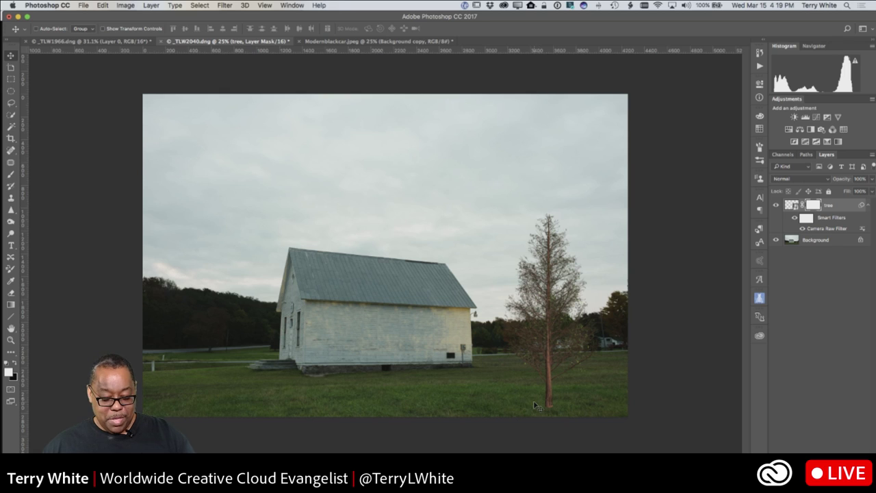
pyautogui.press('b')
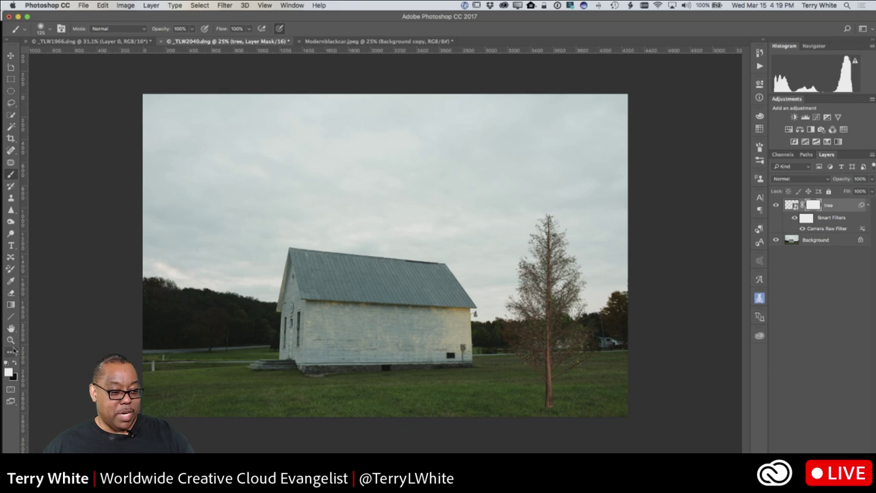
pyautogui.click(17, 364)
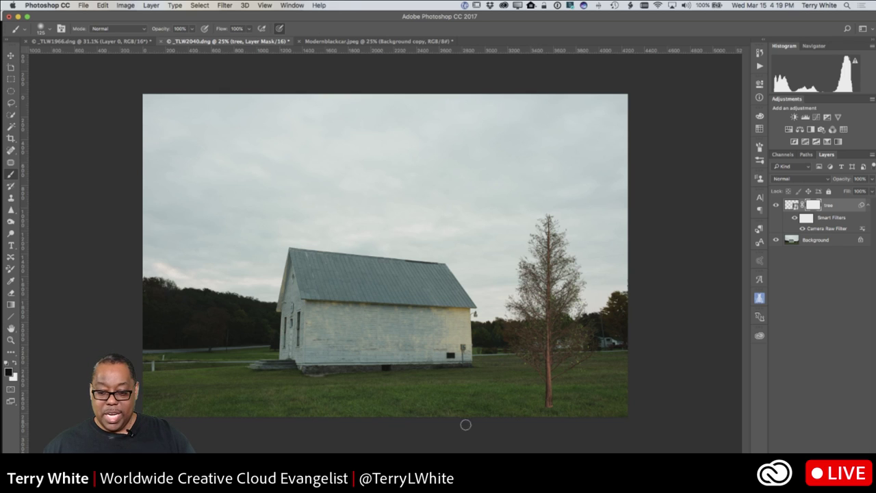
# - Paint black on the tree's mask with a smaller brush to hide the flat base of the trunk behind the grass
pyautogui.press('z')
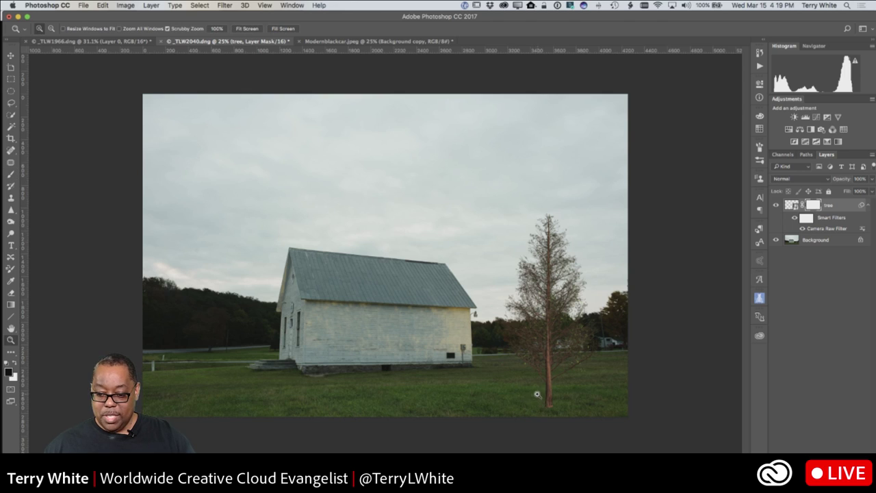
pyautogui.moveTo(537, 398)
pyautogui.mouseDown()
pyautogui.moveTo(584, 428)
pyautogui.moveTo(573, 361)
pyautogui.moveTo(477, 378)
pyautogui.mouseUp()
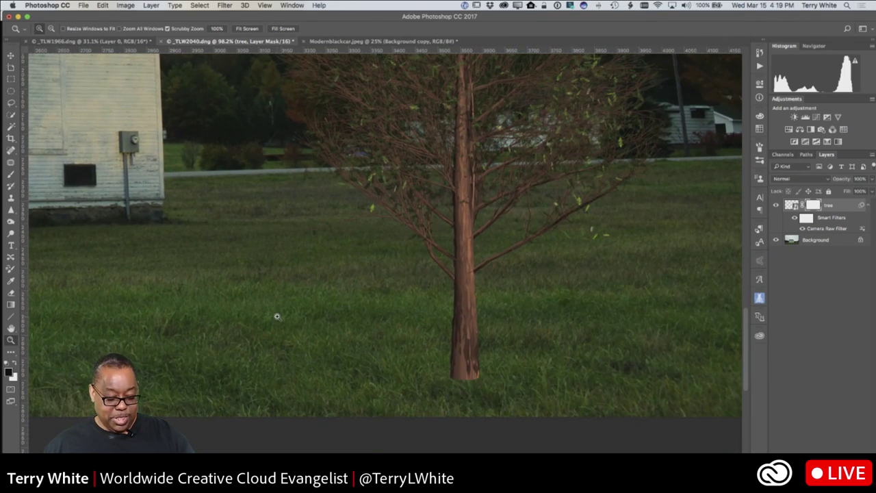
pyautogui.click(12, 174)
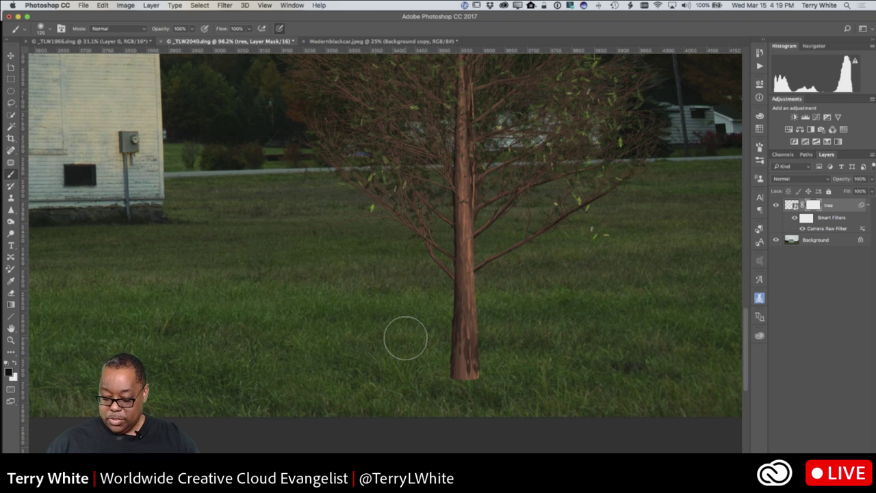
pyautogui.press('[')
pyautogui.press('[')
pyautogui.press('[')
pyautogui.press('[')
pyautogui.press('[')
pyautogui.press('[')
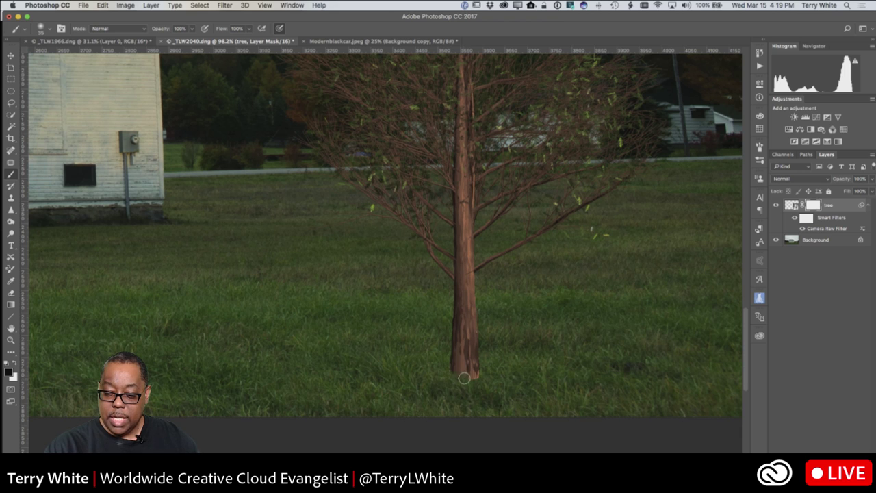
pyautogui.moveTo(462, 376)
pyautogui.mouseDown()
pyautogui.moveTo(477, 370)
pyautogui.moveTo(457, 365)
pyautogui.moveTo(456, 373)
pyautogui.mouseUp()
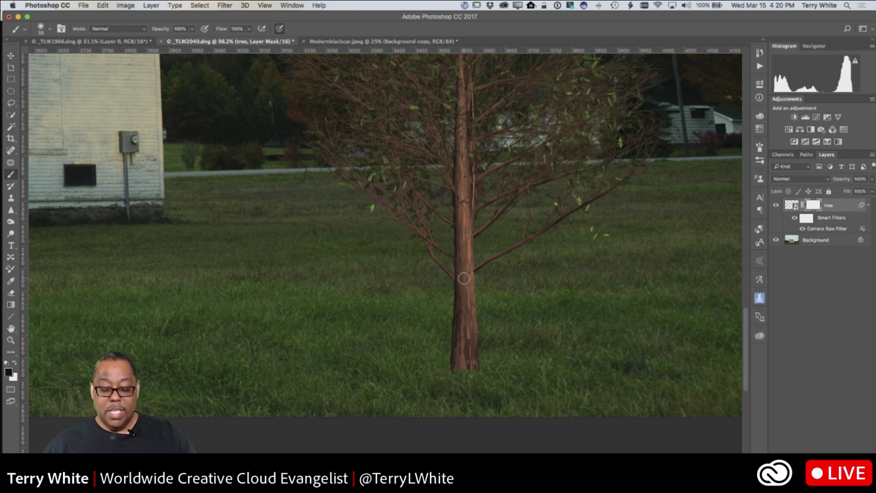
pyautogui.press('super+0')
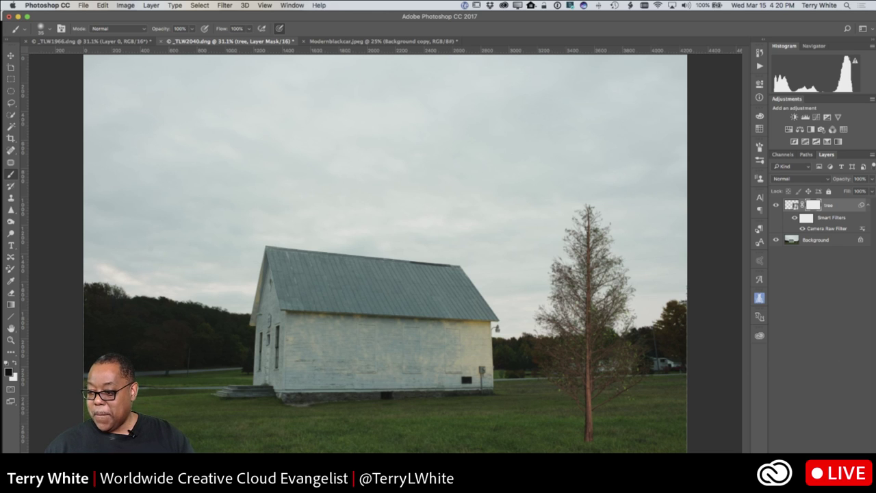
# - Add a new empty layer above the tree layer and name it "fire"
pyautogui.press('super+alt+shift+n')
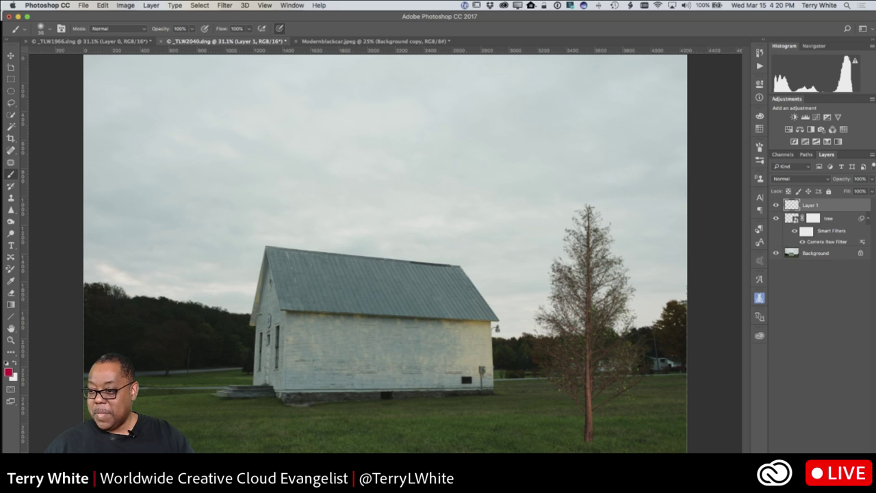
pyautogui.doubleClick(811, 205)
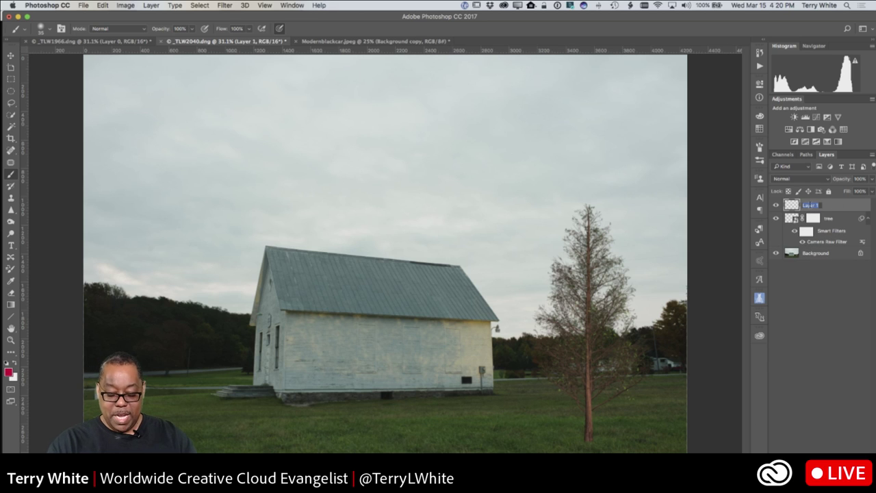
pyautogui.write('fire')
pyautogui.press('Return')
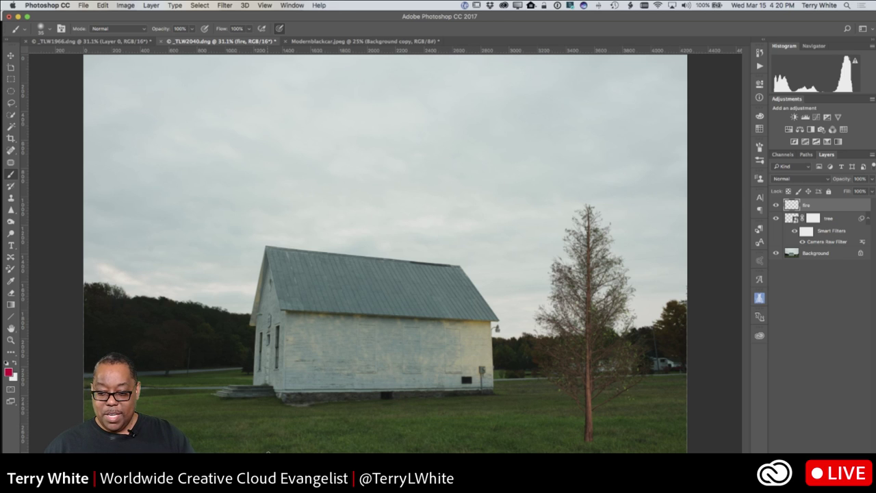
# - Draw a short curved Pen path on the grass in front of the building's steps
pyautogui.click(12, 351)
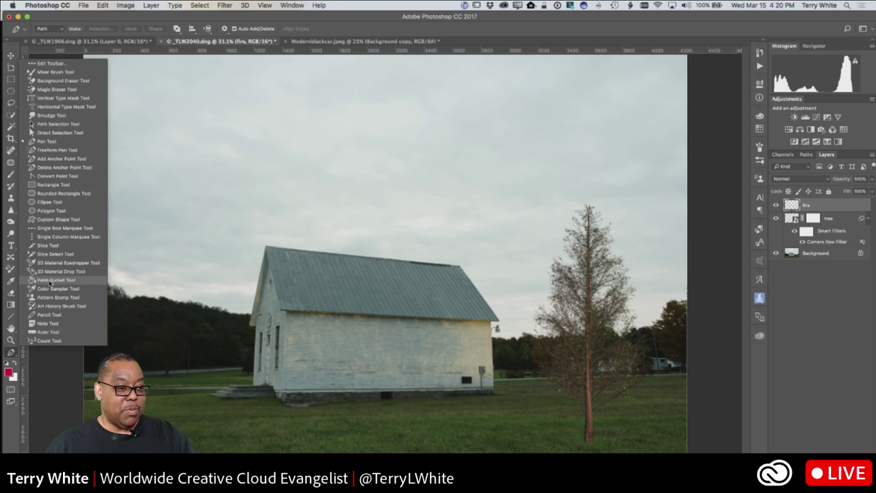
pyautogui.click(58, 142)
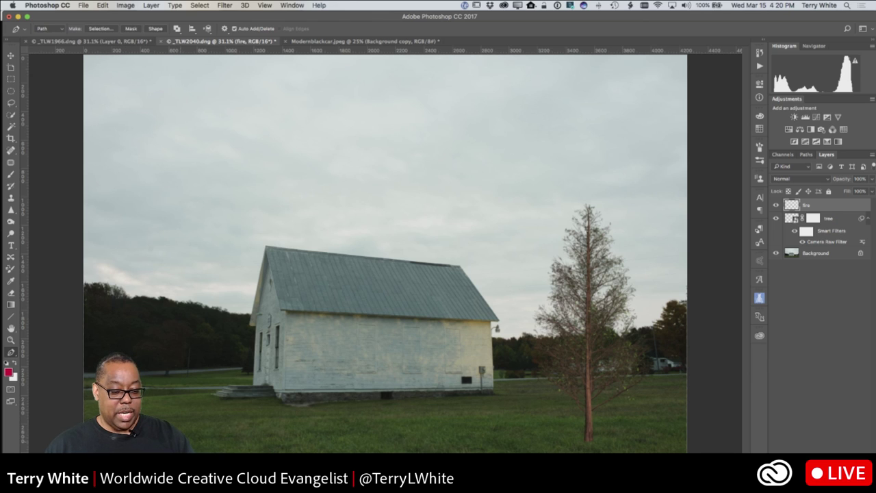
pyautogui.moveTo(205, 426); pyautogui.dragTo(224, 432)
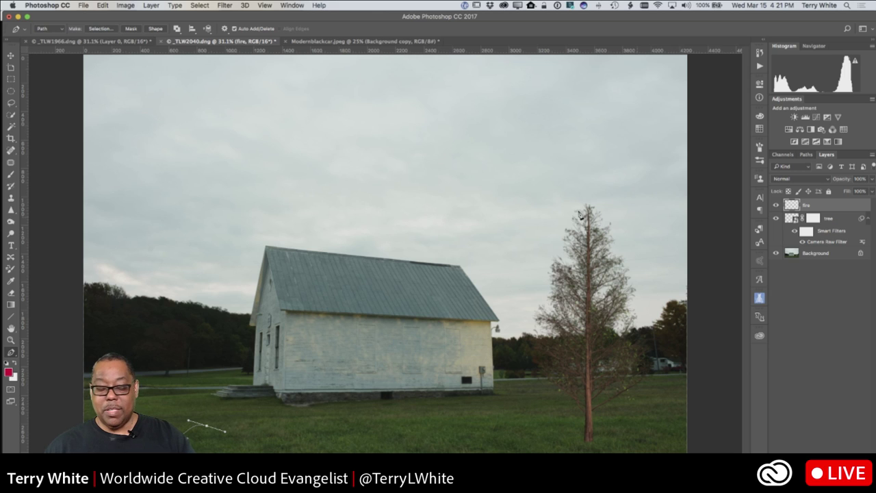
# - Render a Flame along the path on the fire layer with the flame length set to 102
pyautogui.click(224, 6)
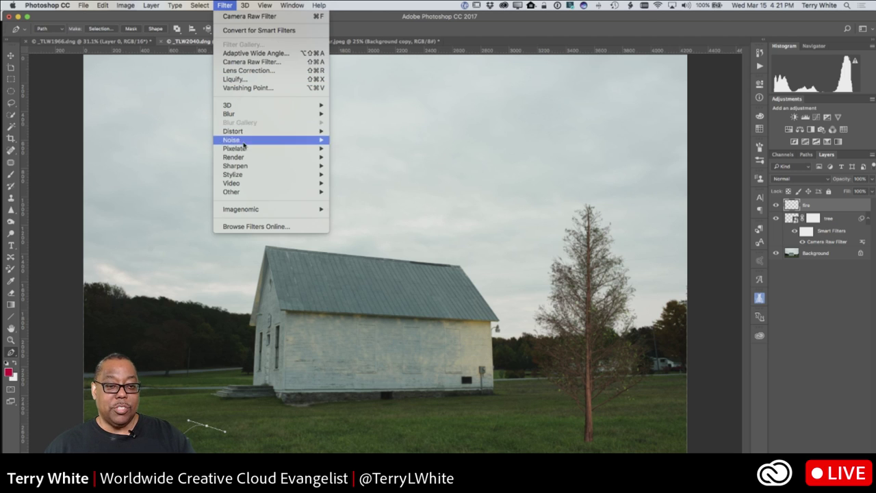
pyautogui.moveTo(243, 159)
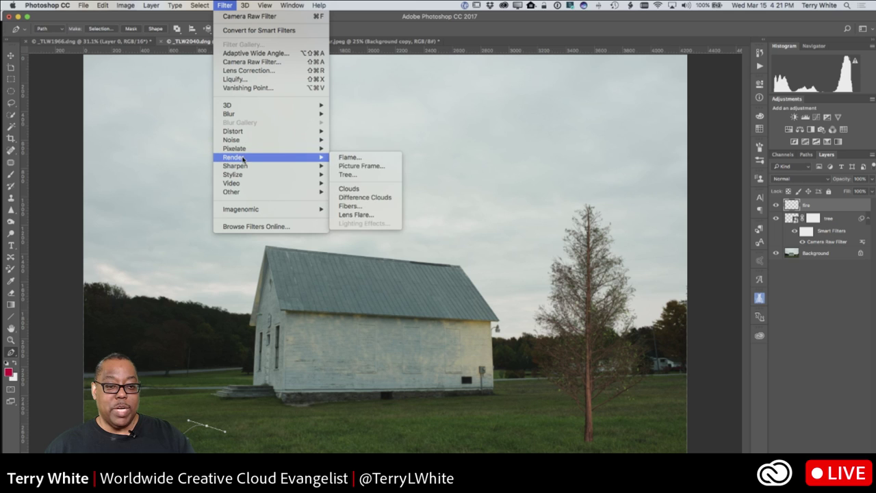
pyautogui.click(369, 163)
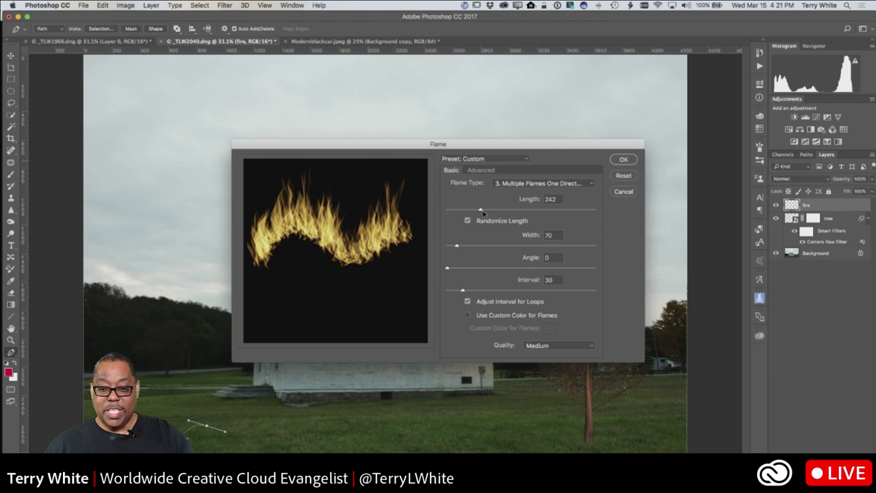
pyautogui.moveTo(481, 213); pyautogui.dragTo(459, 213)
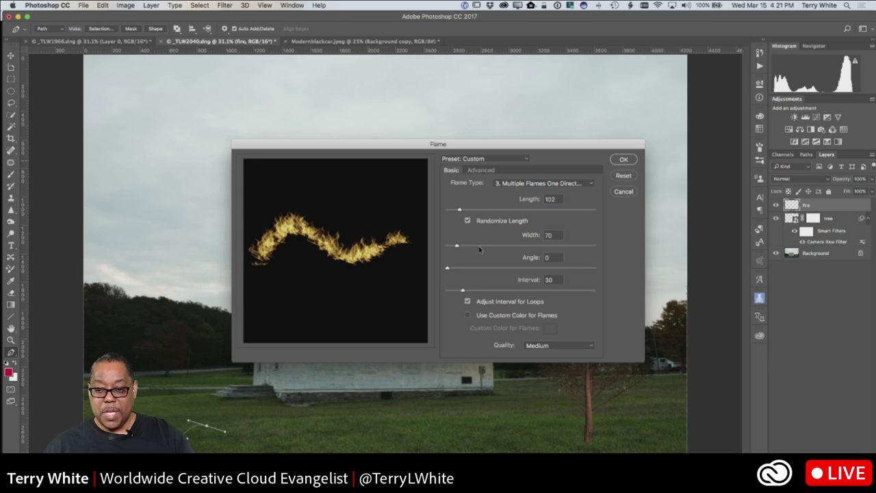
pyautogui.click(624, 159)
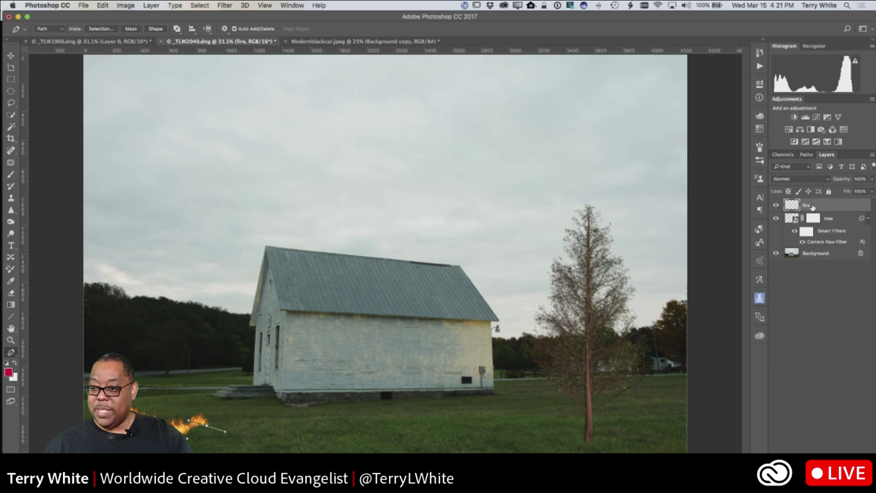
# - Deselect the work path used for the flames so its outline no longer shows, and view the document's channels
pyautogui.click(806, 155)
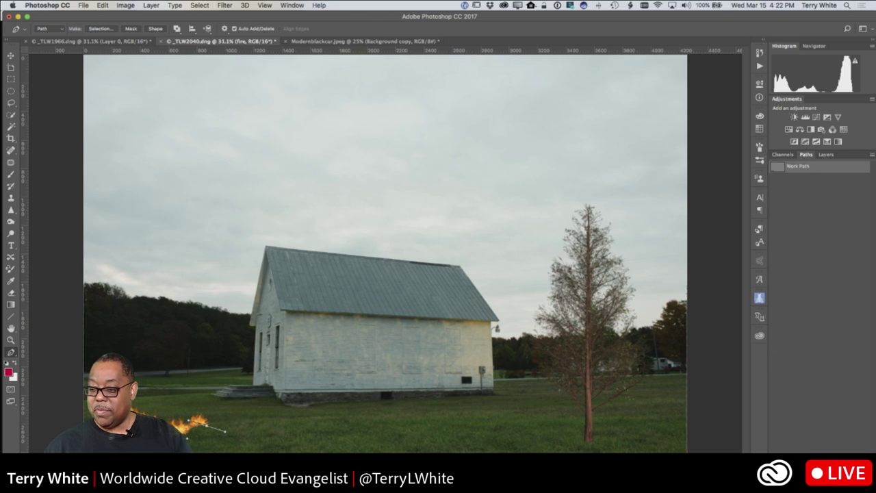
pyautogui.click(786, 179)
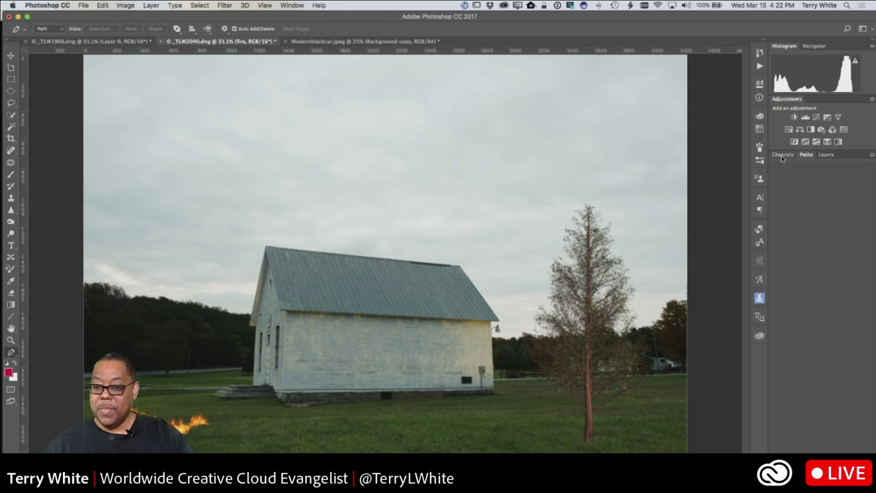
pyautogui.click(783, 155)
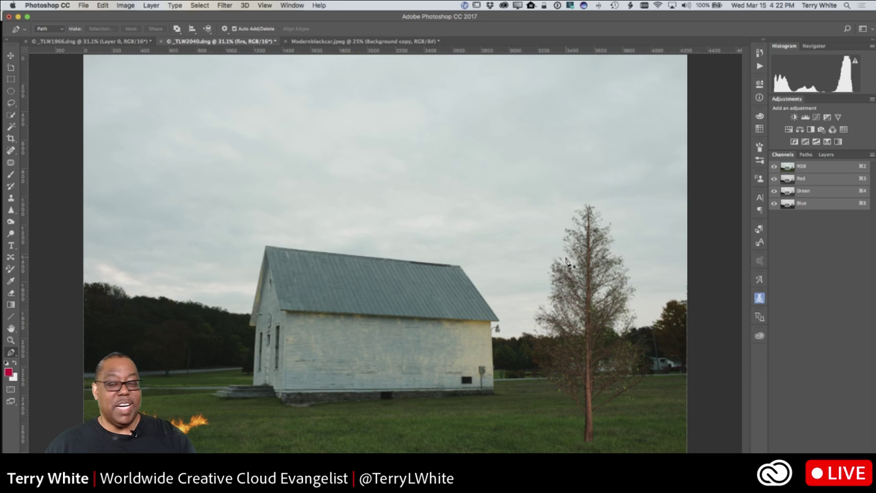
# - Switch to Modernblackcar.jpeg and compare its Background copy layer with the original by hiding and showing it
pyautogui.click(304, 42)
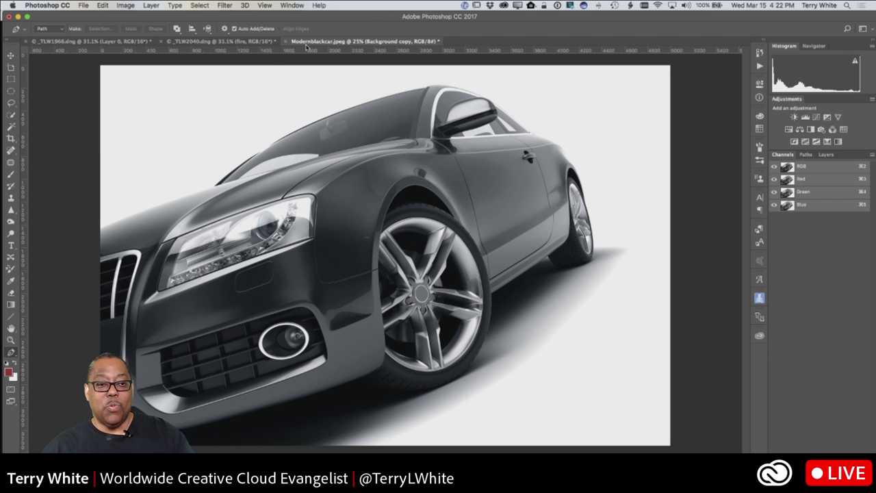
pyautogui.click(826, 155)
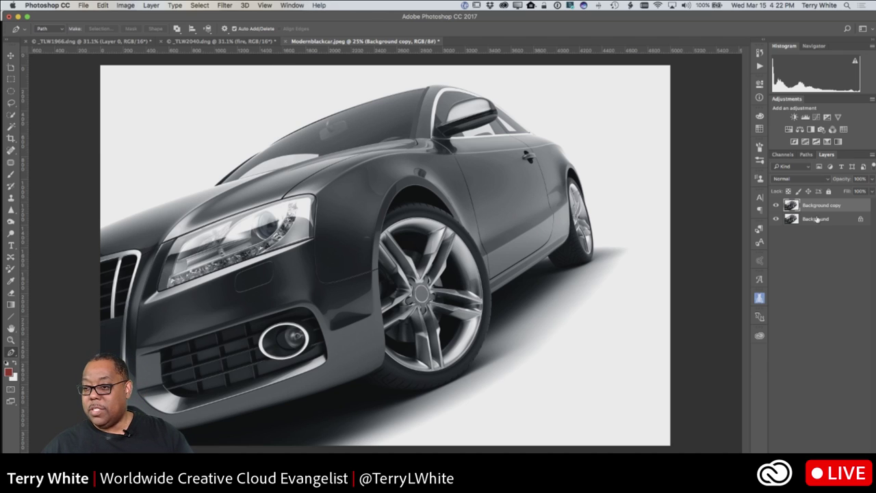
pyautogui.click(777, 207)
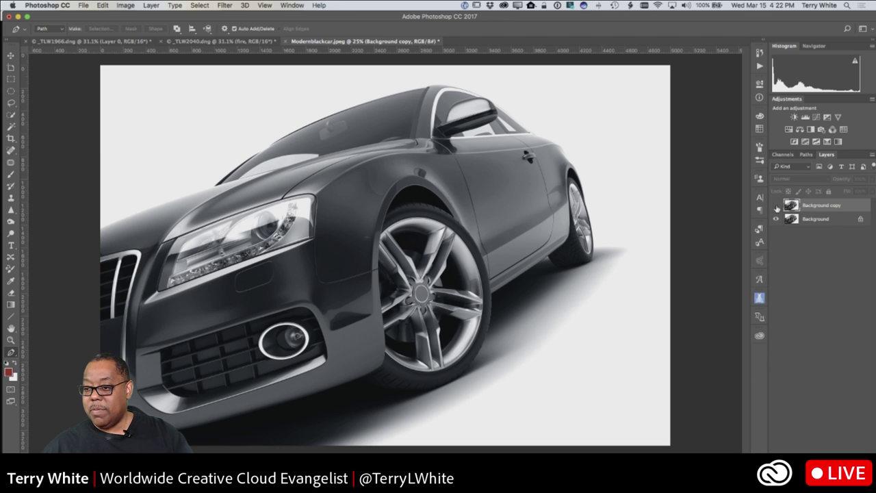
pyautogui.click(777, 206)
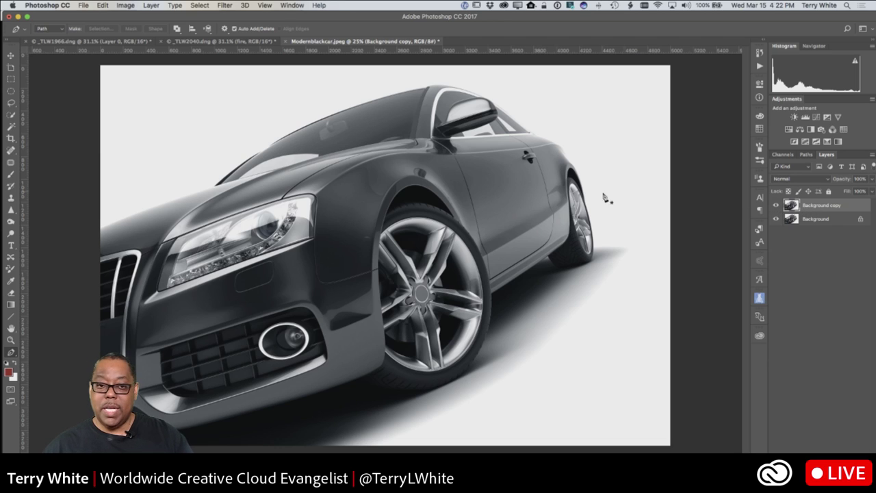
# - Delete the car's existing Background copy layer and make a fresh duplicate of the Background layer
pyautogui.click(223, 7)
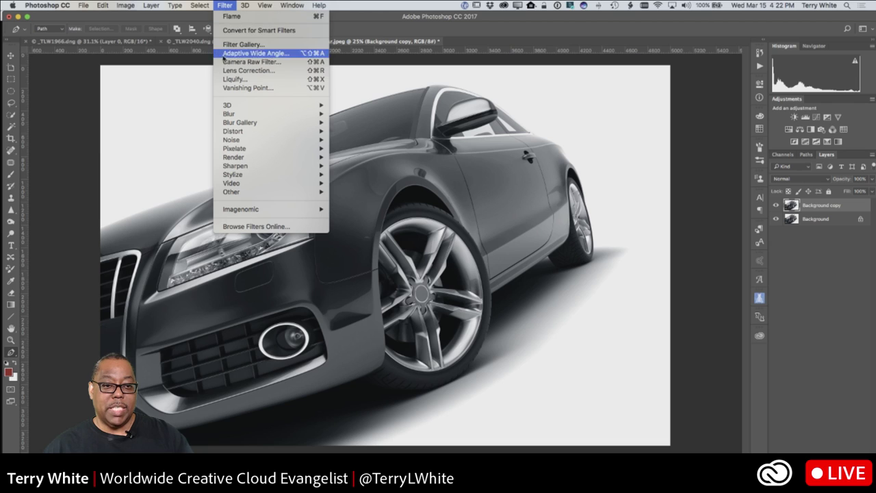
pyautogui.click(226, 61)
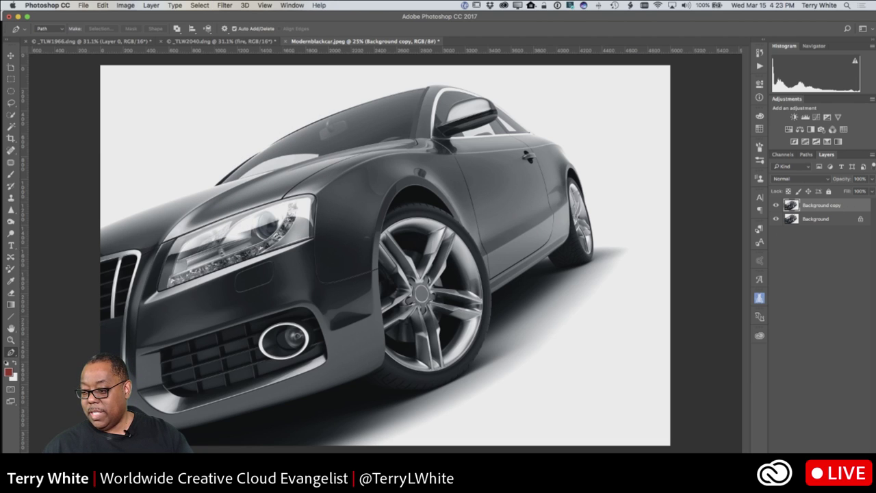
pyautogui.press('Delete')
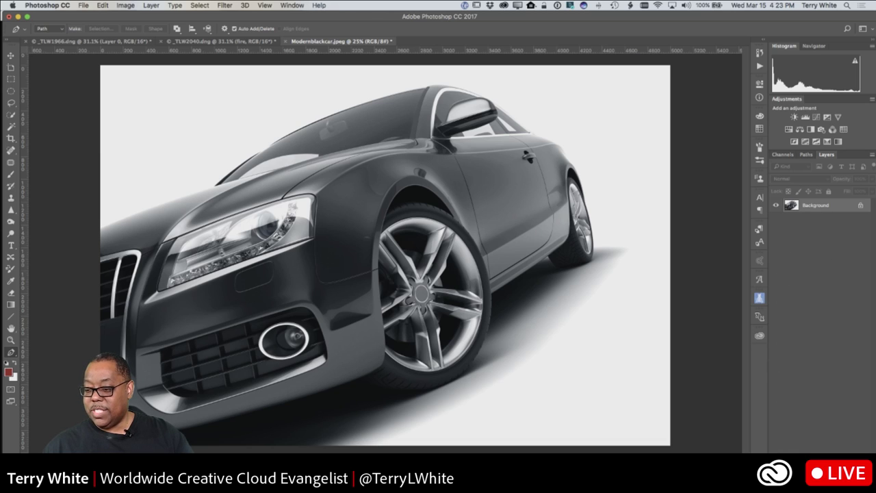
pyautogui.press('super+j')
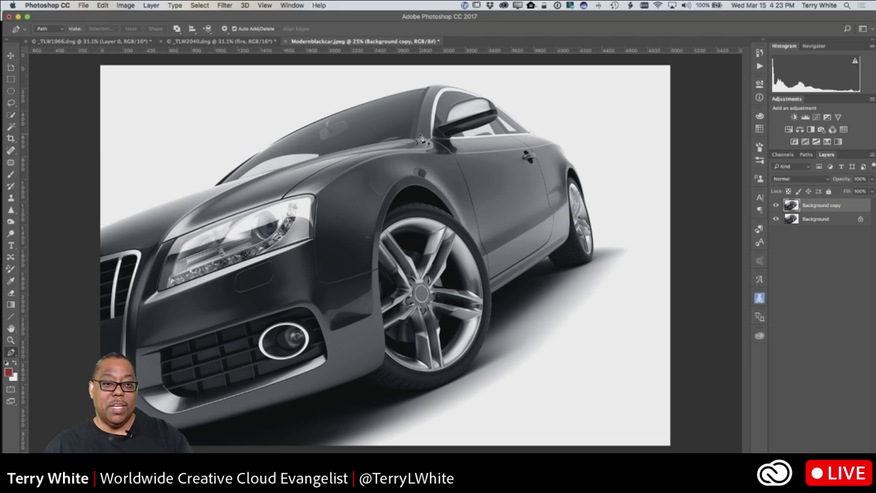
# - Convert the Background copy layer for Smart Filters and start a Spin Blur from the Blur Gallery on it
pyautogui.click(221, 5)
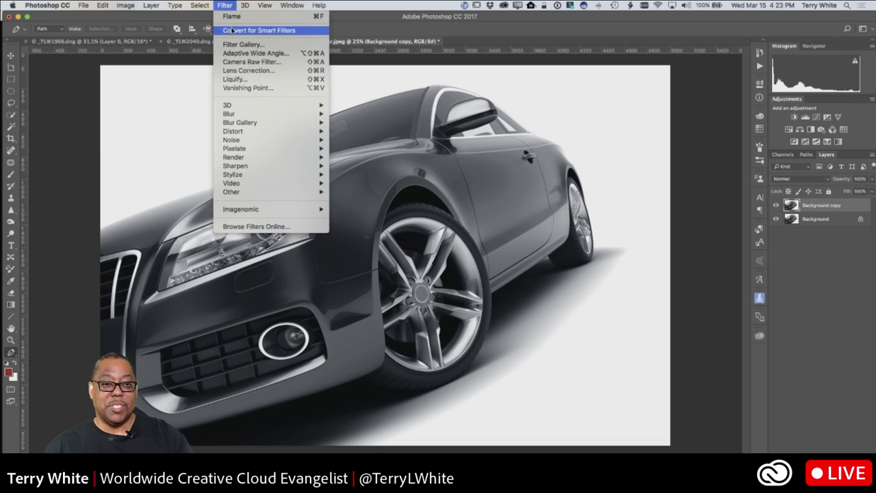
pyautogui.click(232, 31)
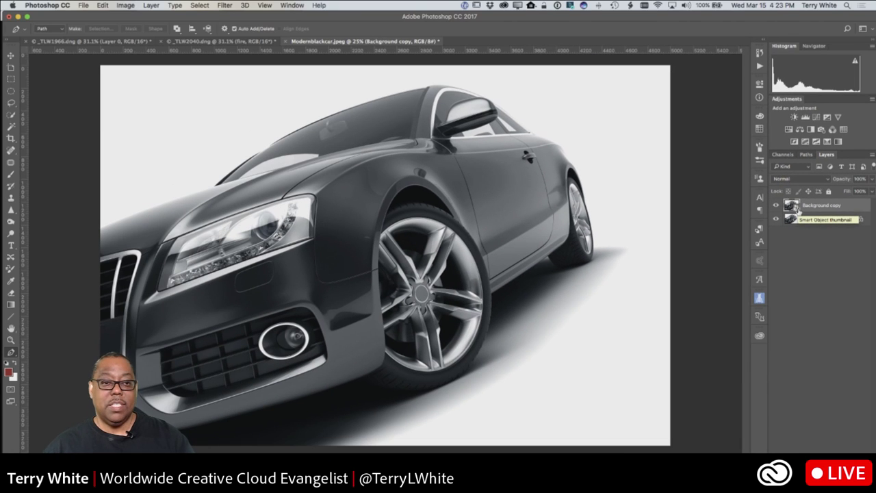
pyautogui.click(219, 4)
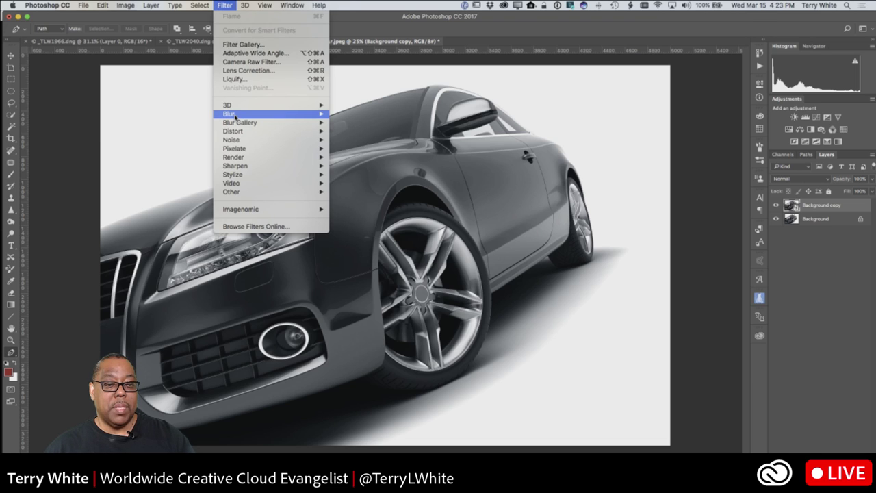
pyautogui.moveTo(234, 123)
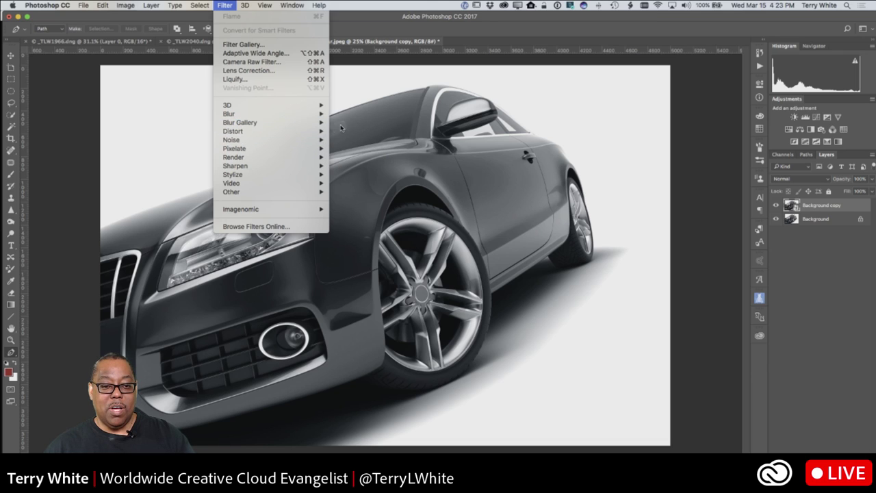
pyautogui.moveTo(323, 123)
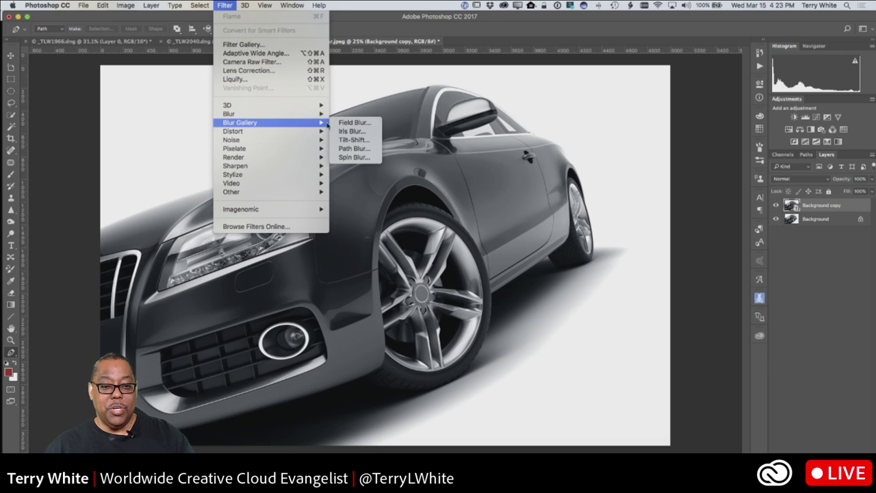
pyautogui.click(349, 159)
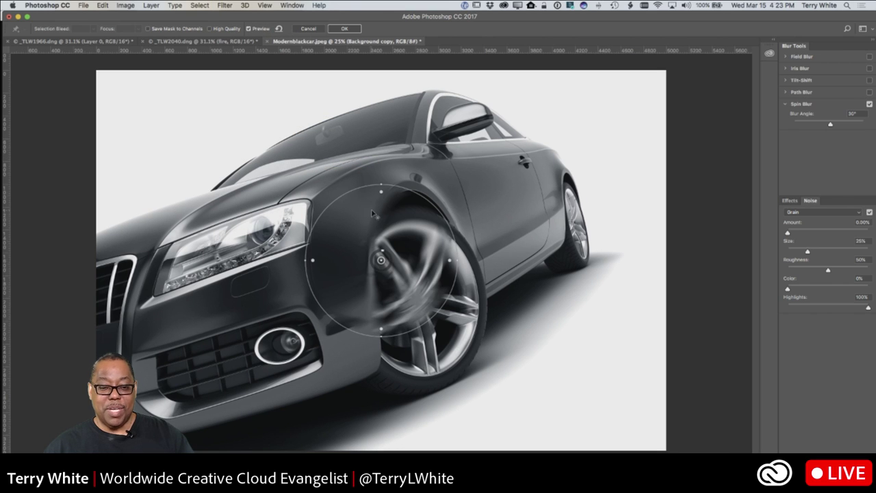
# - Center the spin blur on the front wheel, stretch its ellipse around the tire, and set the blur angle to 13°
pyautogui.moveTo(415, 263); pyautogui.dragTo(459, 302)
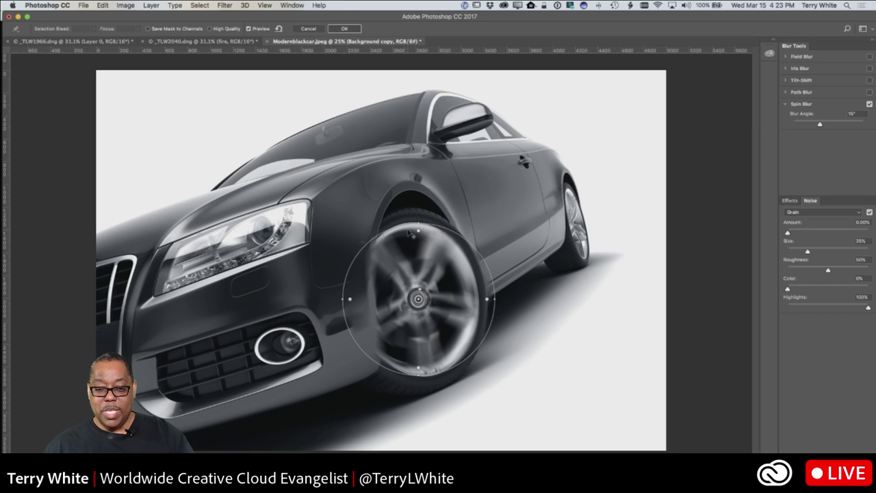
pyautogui.moveTo(419, 221); pyautogui.dragTo(420, 207)
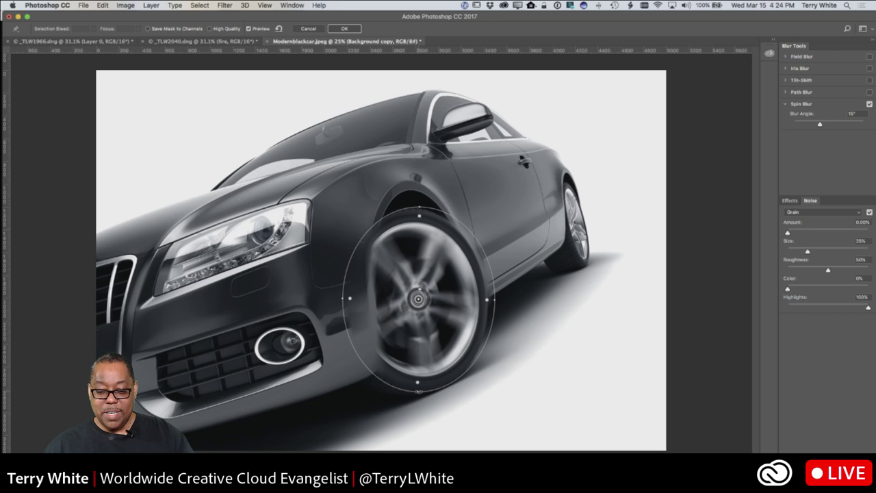
pyautogui.moveTo(418, 392); pyautogui.dragTo(418, 396)
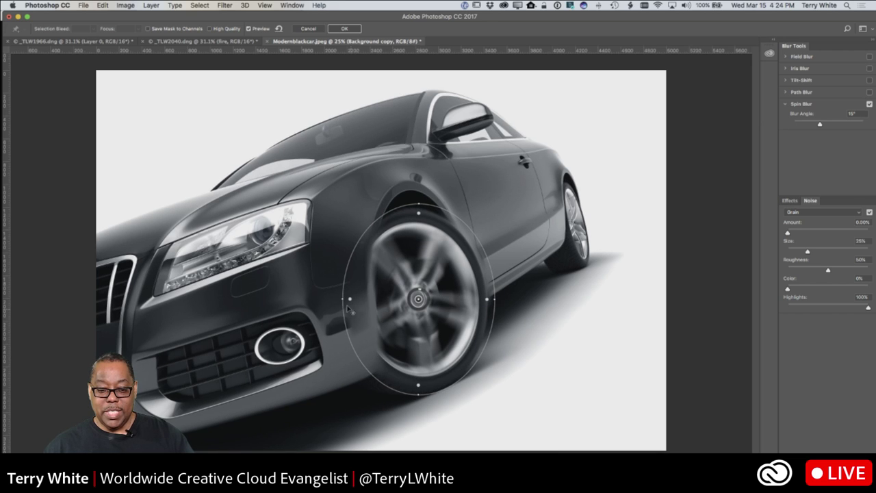
pyautogui.moveTo(341, 299); pyautogui.dragTo(337, 299)
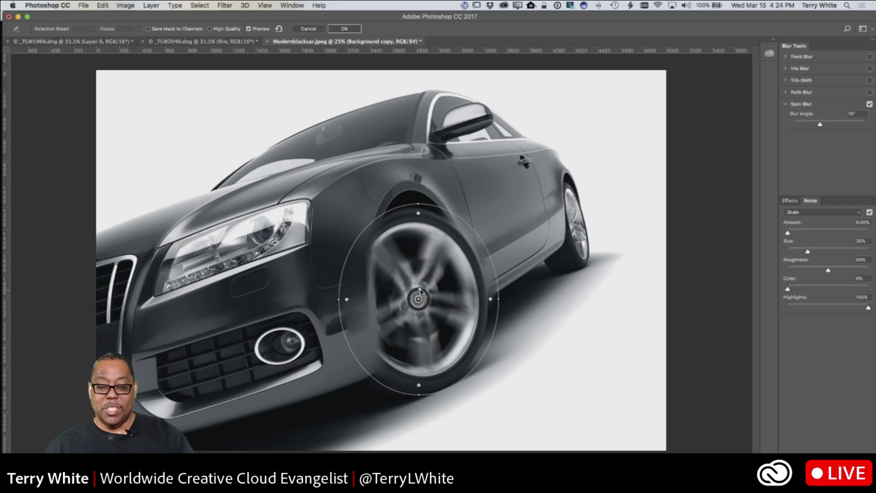
pyautogui.moveTo(420, 293)
pyautogui.mouseDown()
pyautogui.moveTo(428, 301)
pyautogui.moveTo(420, 309)
pyautogui.moveTo(423, 293)
pyautogui.mouseUp()
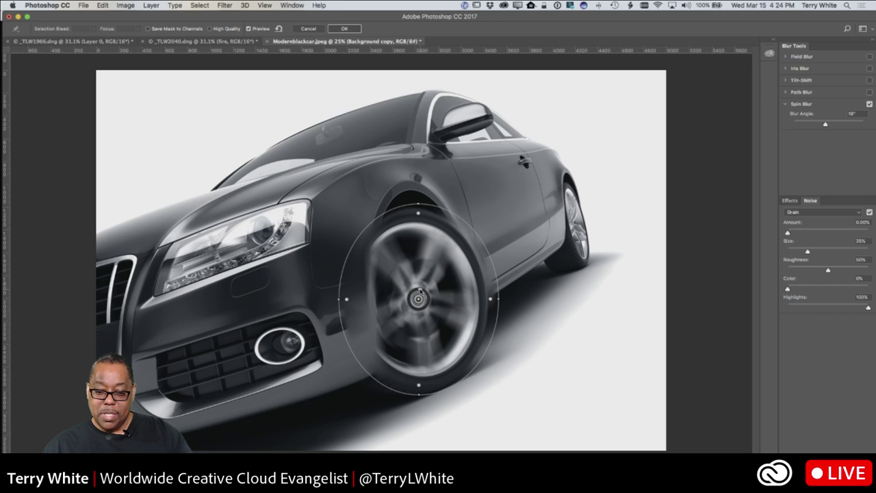
pyautogui.moveTo(421, 290); pyautogui.dragTo(421, 291)
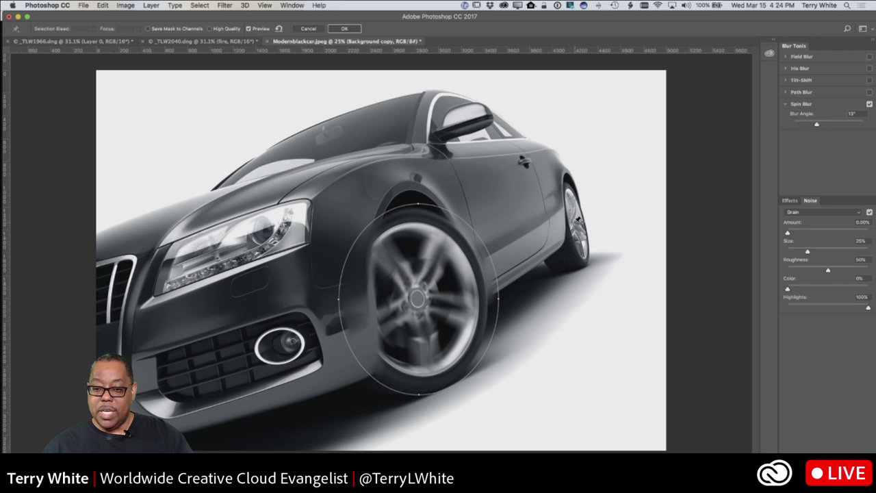
# - Add a second spin blur on the rear wheel, shape it into a narrow ellipse matching the tire, and apply the filter
pyautogui.click(577, 216)
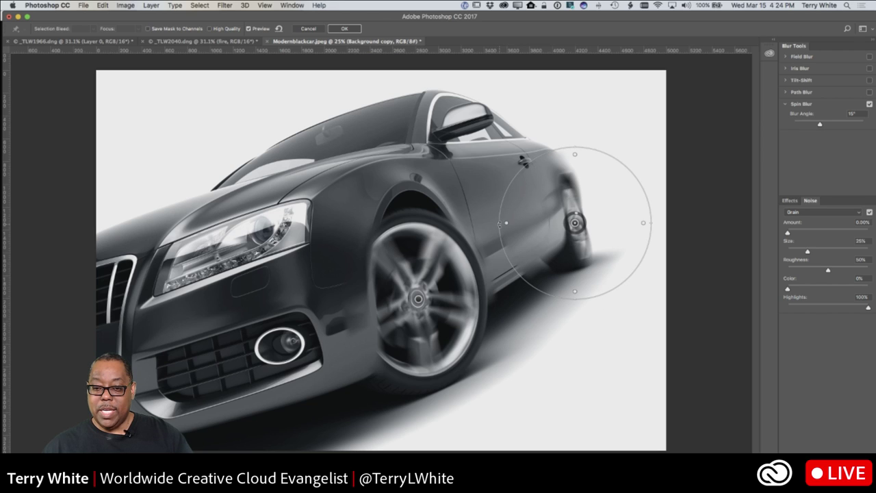
pyautogui.moveTo(499, 224); pyautogui.dragTo(501, 222)
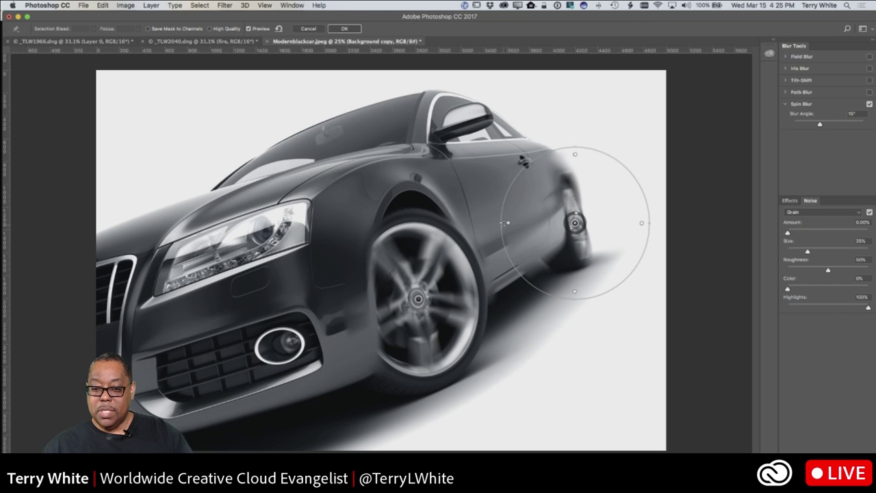
pyautogui.moveTo(501, 223); pyautogui.dragTo(559, 223)
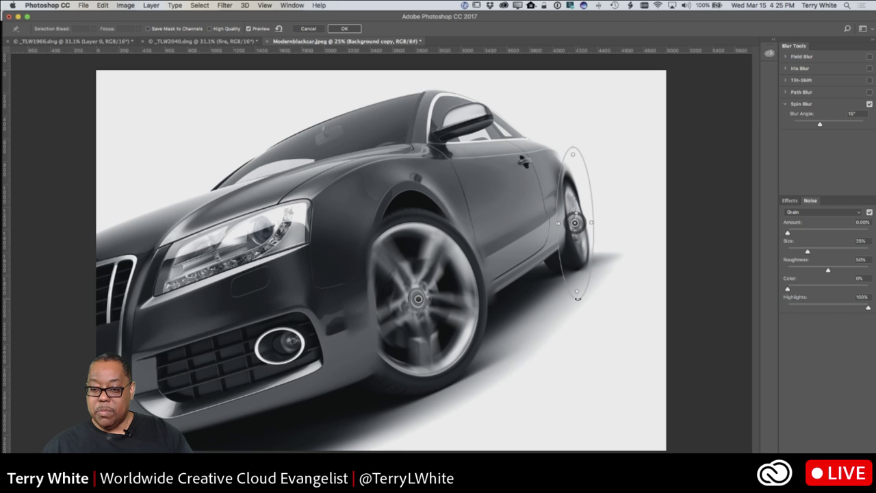
pyautogui.moveTo(577, 298); pyautogui.dragTo(582, 265)
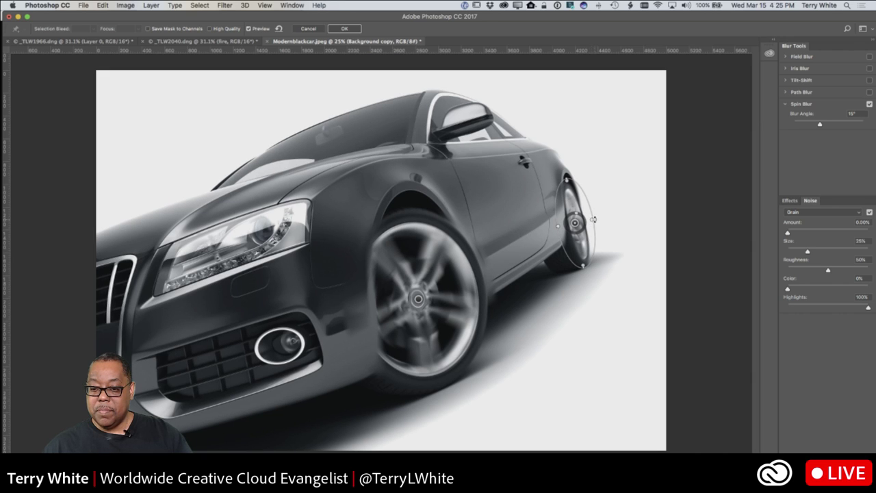
pyautogui.moveTo(585, 250); pyautogui.dragTo(583, 253)
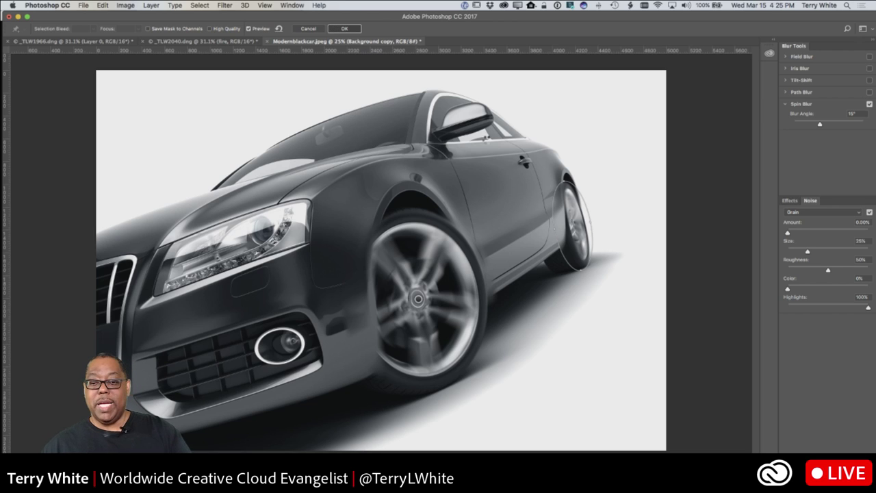
pyautogui.press('Return')
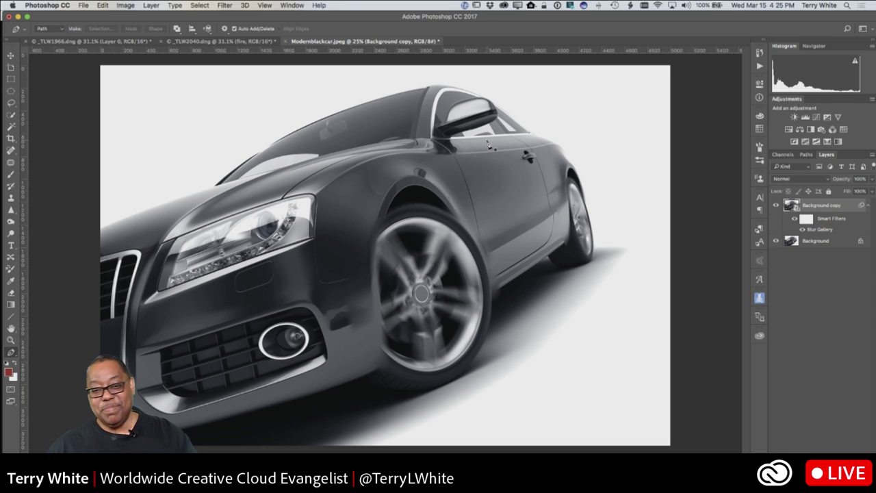
# - Switch to _TLW2040.dng and move the flames on the fire layer onto the building's roof
pyautogui.click(195, 43)
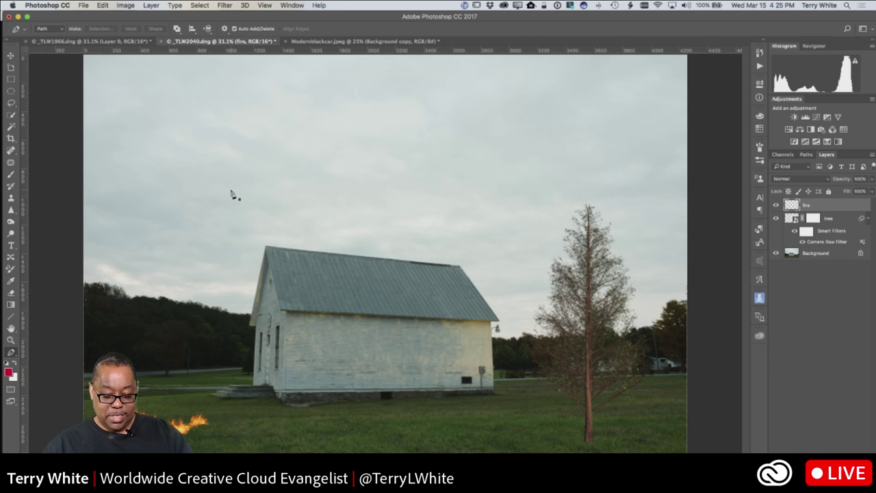
pyautogui.press('super+equal')
pyautogui.press('super+equal')
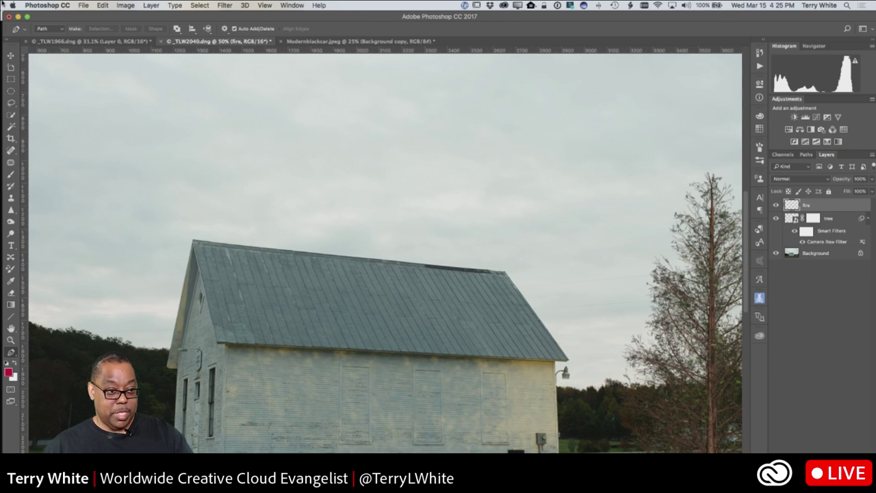
pyautogui.click(11, 55)
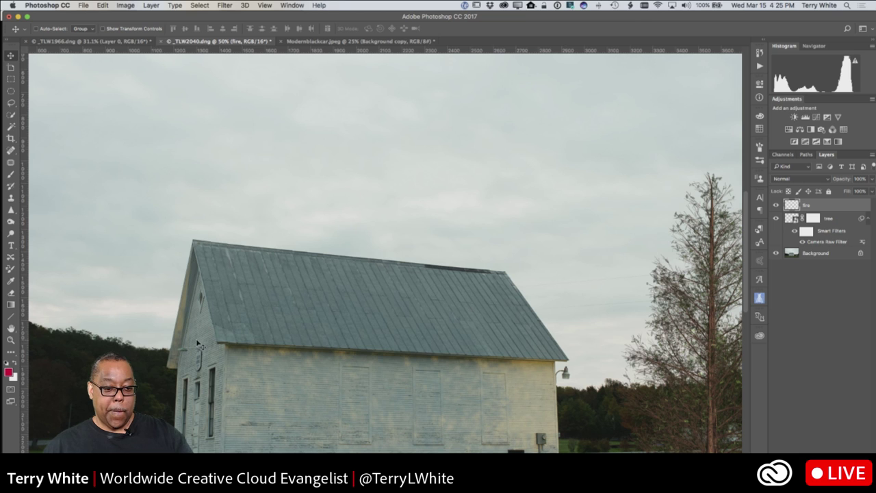
pyautogui.moveTo(205, 325); pyautogui.dragTo(548, 110)
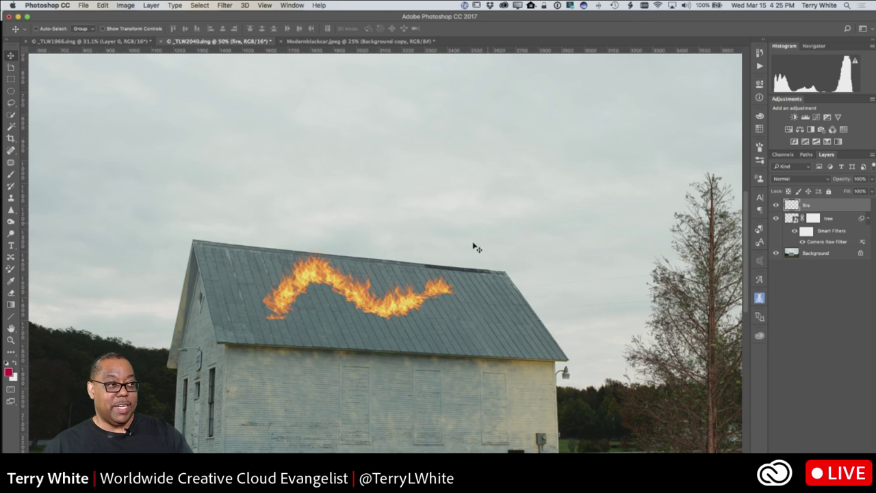
# - Reposition the fire layer's flames off the roof and onto the grass in front of the building
pyautogui.moveTo(415, 296); pyautogui.dragTo(382, 156)
pyautogui.moveTo(350, 333); pyautogui.dragTo(440, 194)
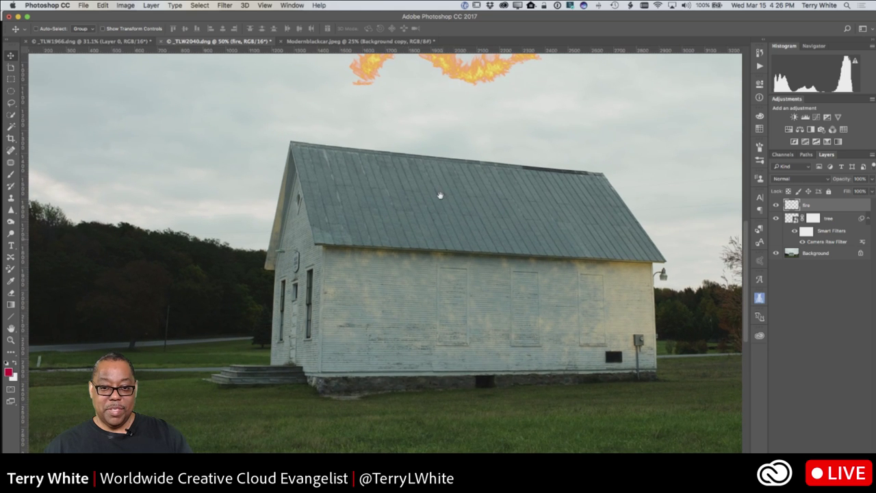
pyautogui.click(471, 76)
pyautogui.moveTo(471, 131); pyautogui.dragTo(446, 417)
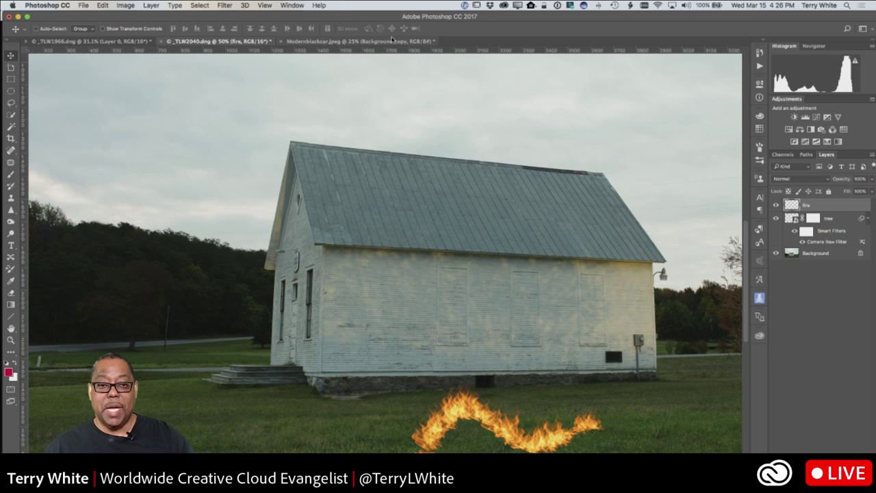
# - Return to Modernblackcar.jpeg and compare the spin-blurred wheels with the original by hiding and showing the Background copy layer
pyautogui.click(370, 42)
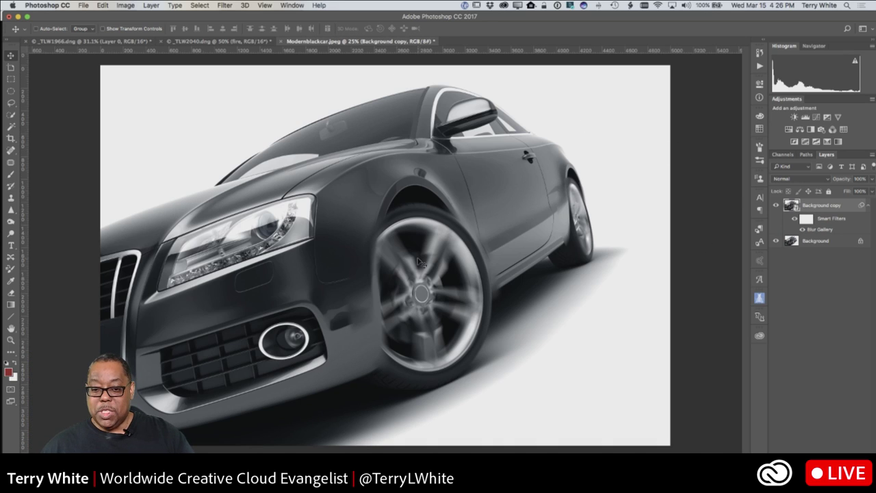
pyautogui.click(776, 205)
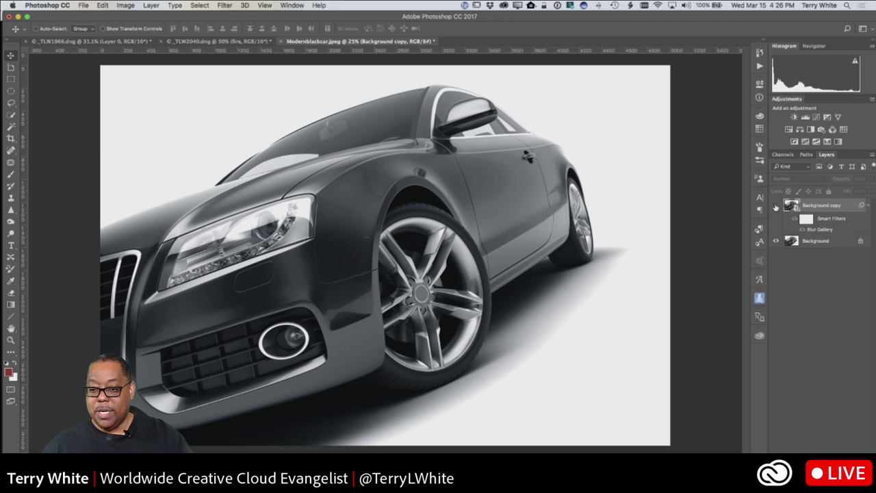
pyautogui.click(775, 205)
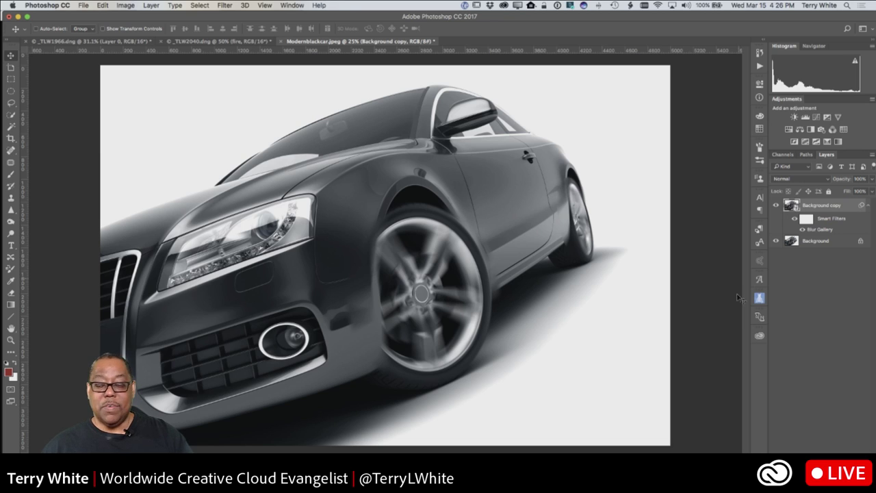
# - Add a layer mask to Background copy and paint black with a size 125 brush over the blurred bodywork around the wheels
pyautogui.click(781, 458)
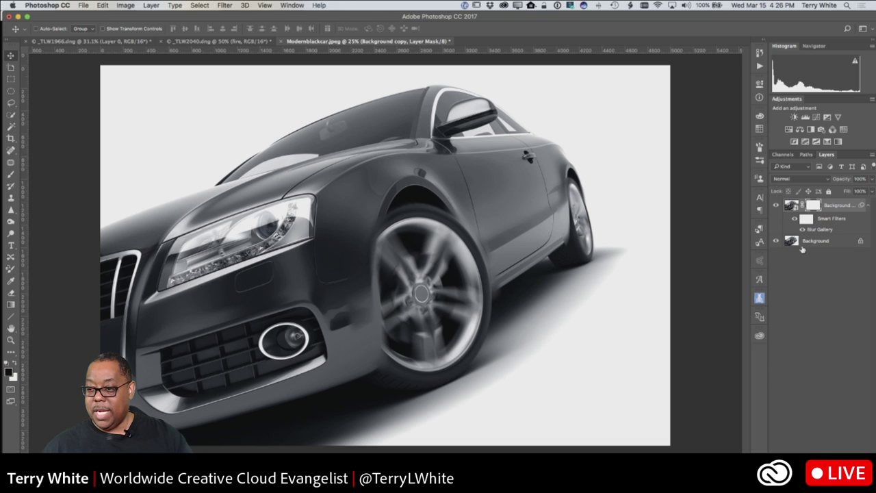
pyautogui.press('super')
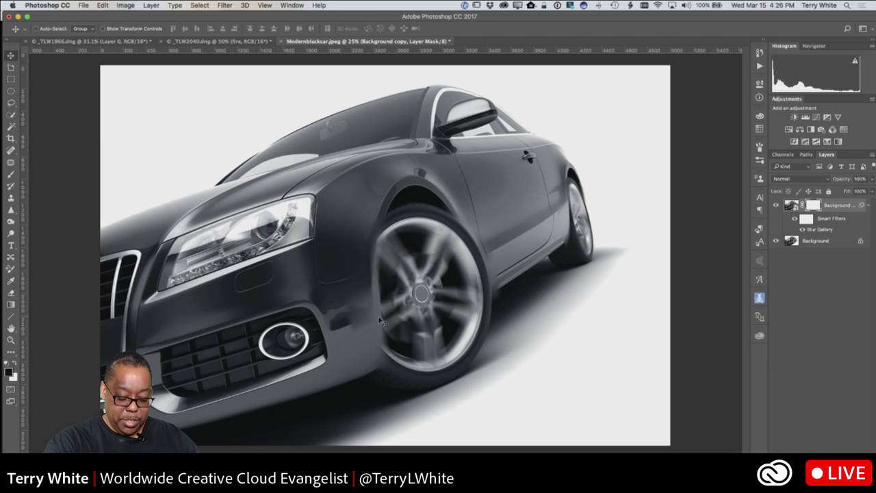
pyautogui.press('b')
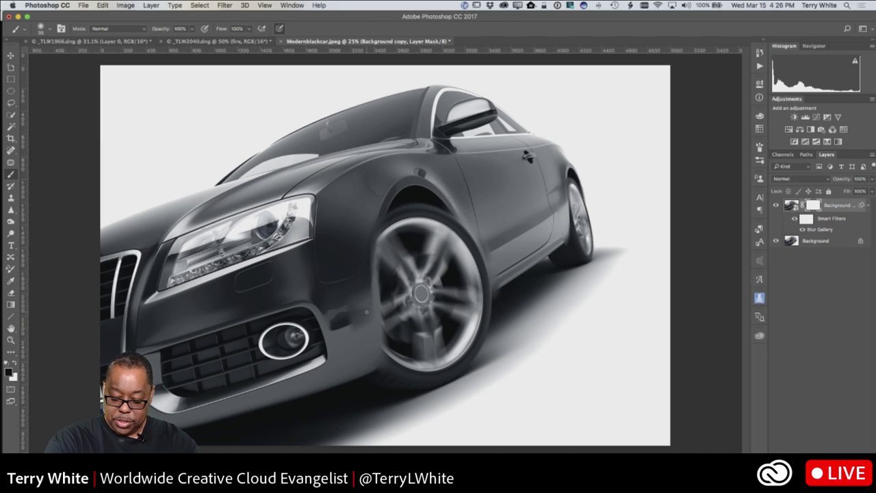
pyautogui.press(']')
pyautogui.press(']')
pyautogui.press(']')
pyautogui.press(']')
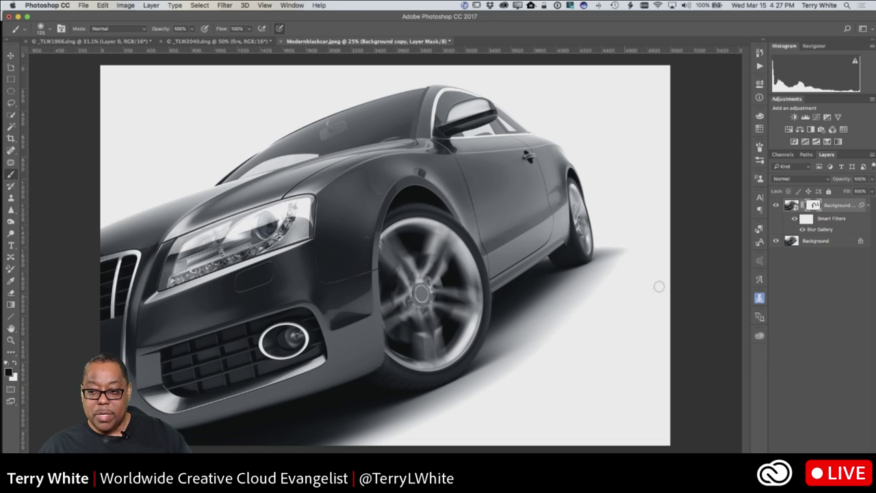
# - Edit Background copy's Blur Gallery smart filter, moving the front wheel's spin-blur fade points outward and stretching its ellipse slightly taller
pyautogui.doubleClick(820, 230)
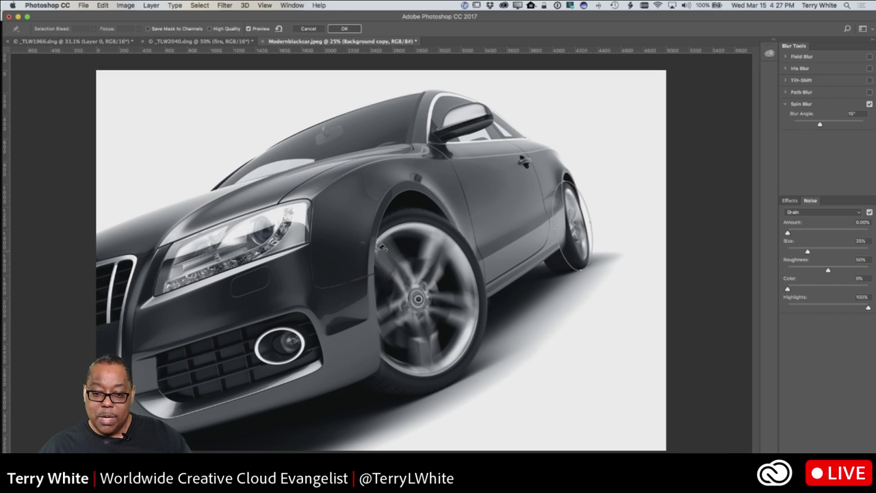
pyautogui.click(419, 300)
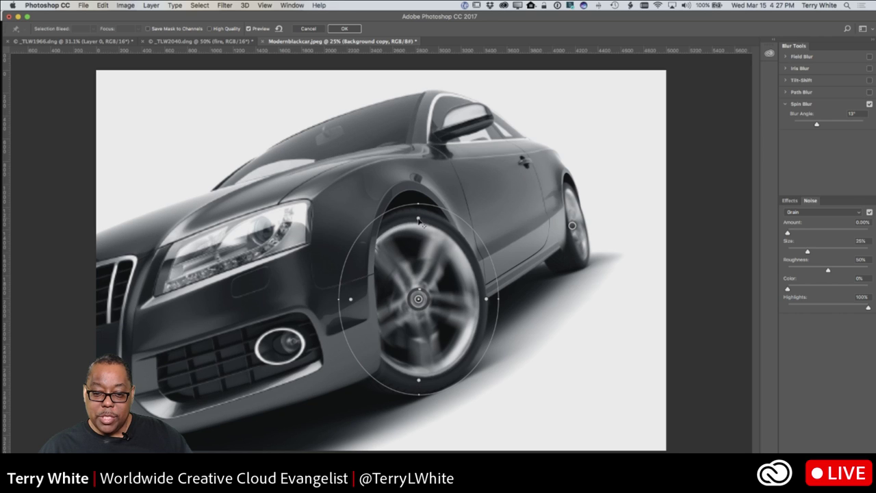
pyautogui.moveTo(420, 216)
pyautogui.mouseDown()
pyautogui.moveTo(419, 254)
pyautogui.moveTo(427, 213)
pyautogui.mouseUp()
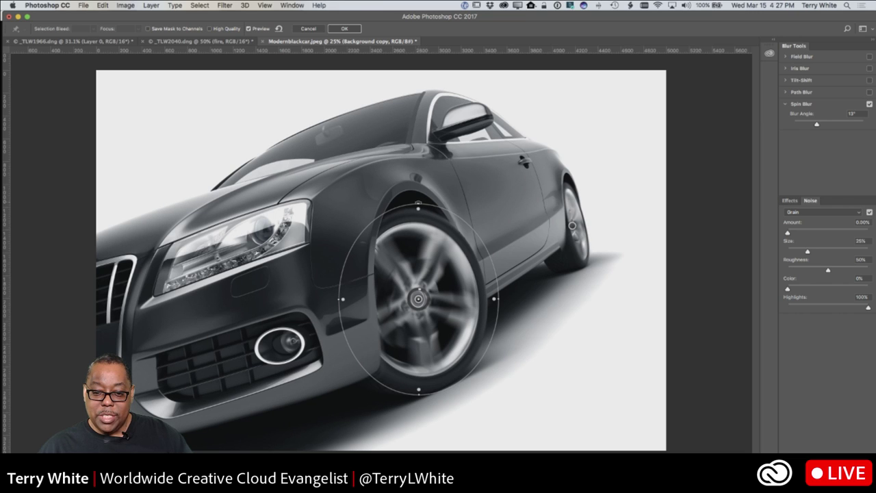
pyautogui.moveTo(418, 201); pyautogui.dragTo(419, 194)
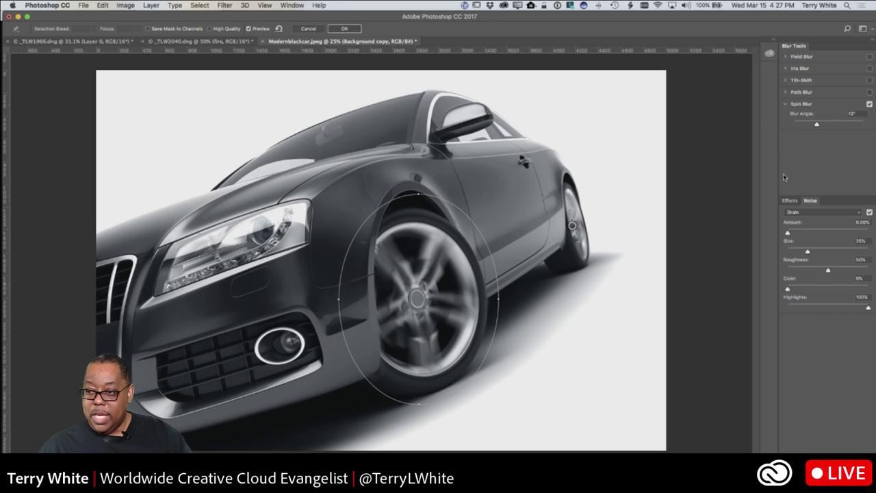
pyautogui.click(357, 30)
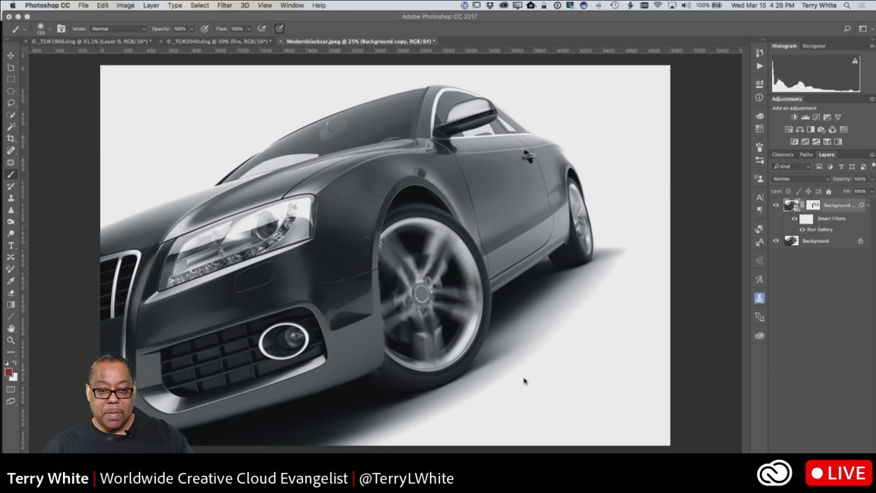
# - Switch to Illustrator and recolor the poster's RETRO heading with the gold swatch that matches the upper background
pyautogui.press('super+Tab')
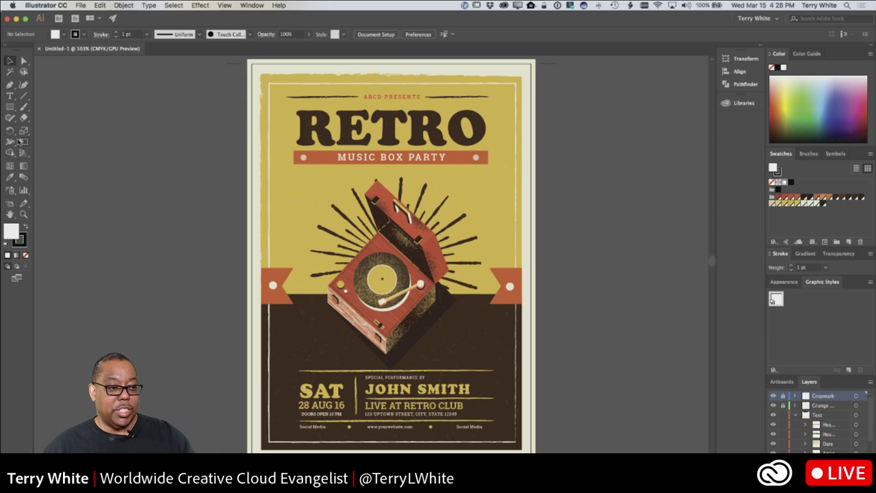
pyautogui.click(10, 97)
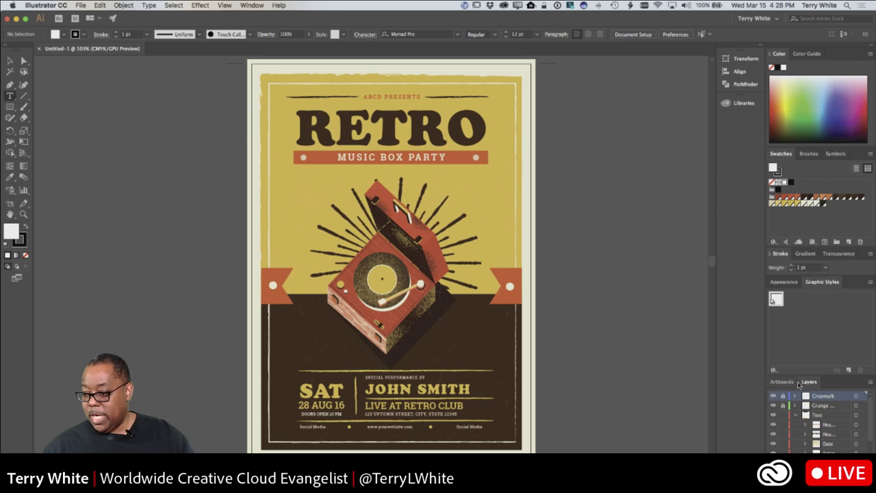
pyautogui.scroll(-2, 820, 433)
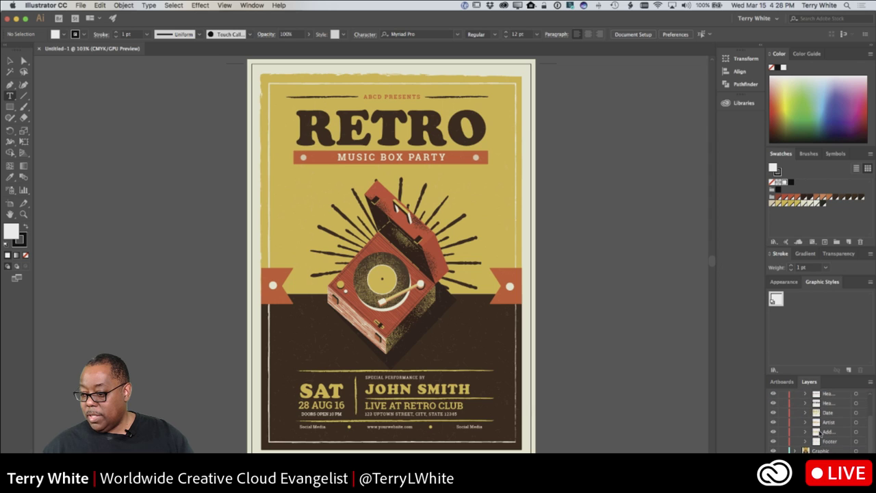
pyautogui.scroll(3, 820, 433)
pyautogui.click(818, 413)
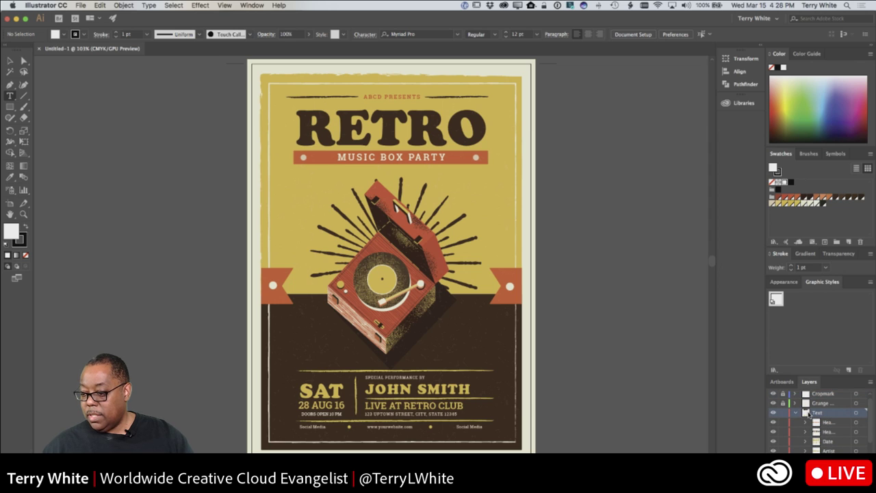
pyautogui.click(315, 128)
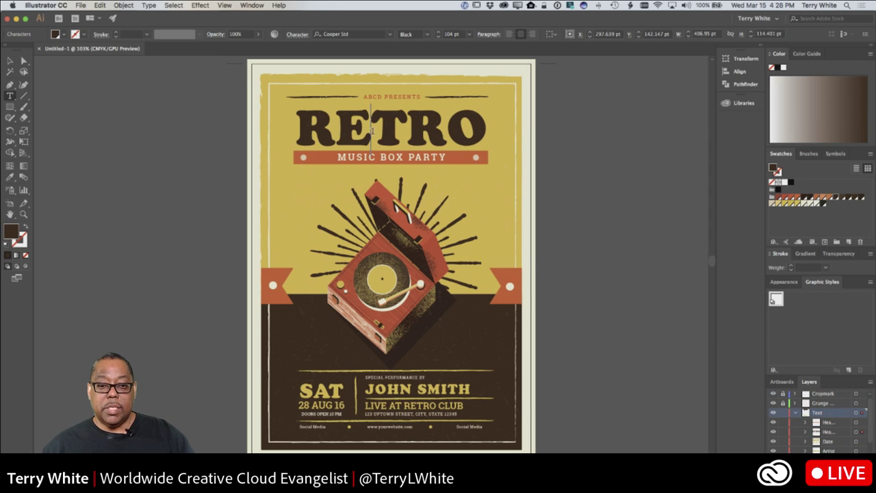
pyautogui.moveTo(299, 130); pyautogui.dragTo(484, 163)
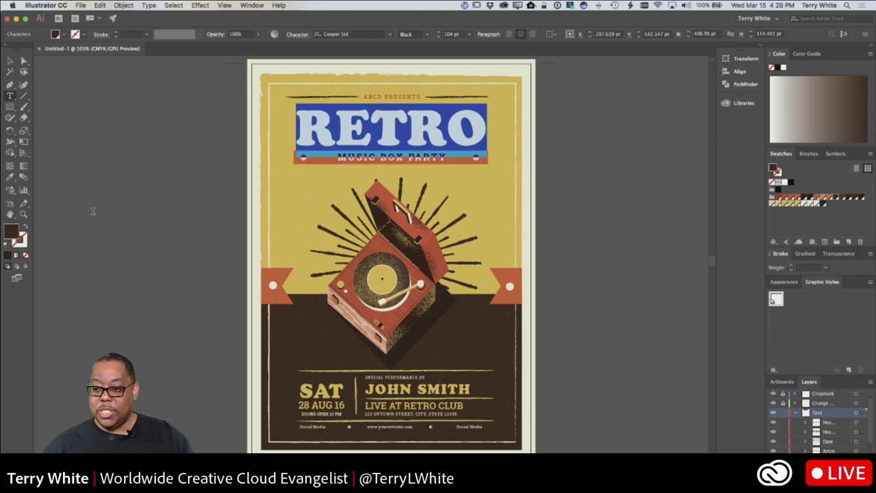
pyautogui.click(792, 204)
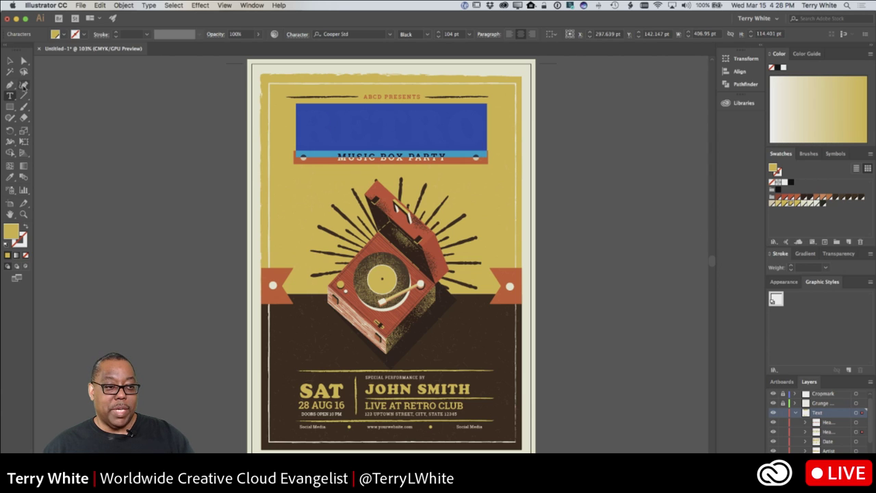
# - Start a 3D Extrude & Bevel effect on the RETRO heading with preview on, rotated to -23°, -28° and 0°
pyautogui.click(10, 61)
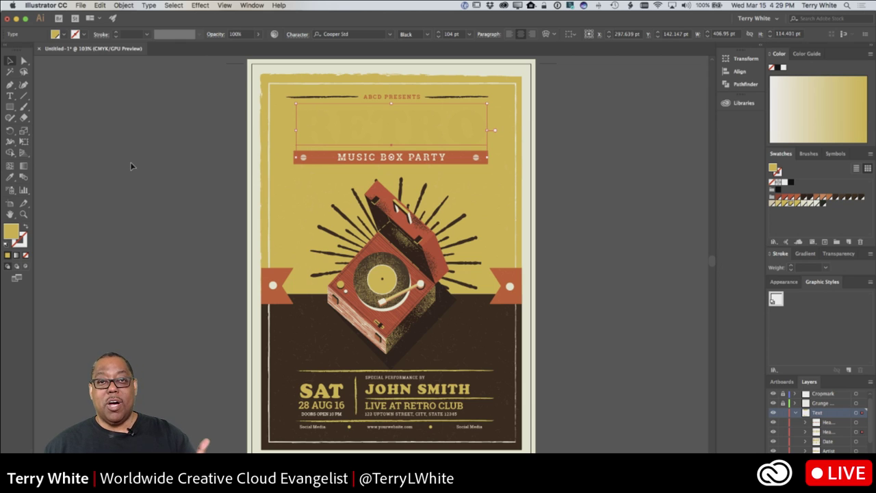
pyautogui.click(205, 7)
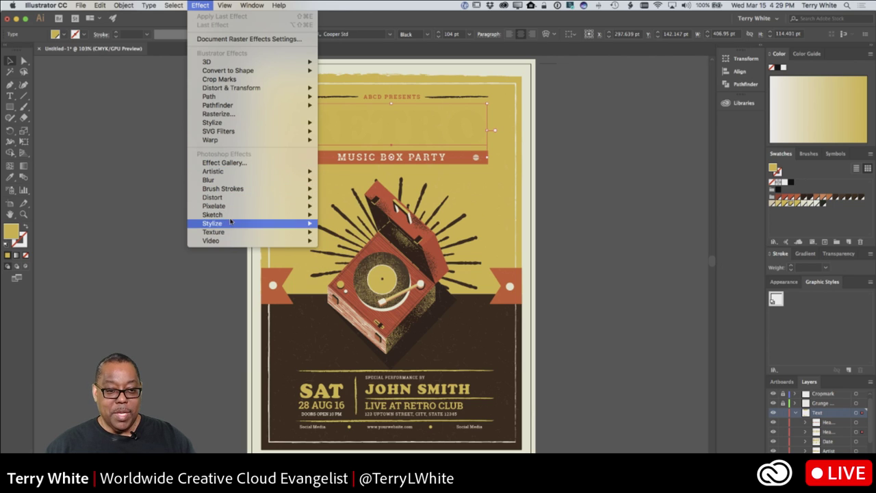
pyautogui.moveTo(226, 171)
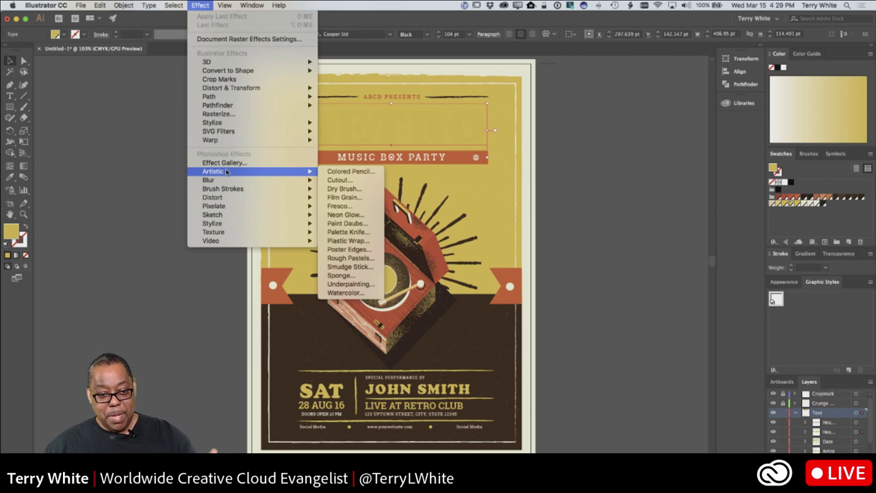
pyautogui.moveTo(222, 70)
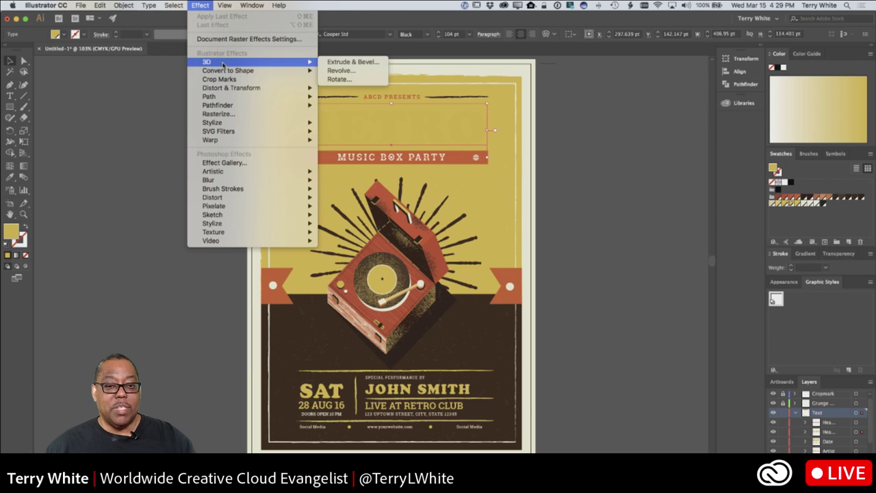
pyautogui.click(332, 63)
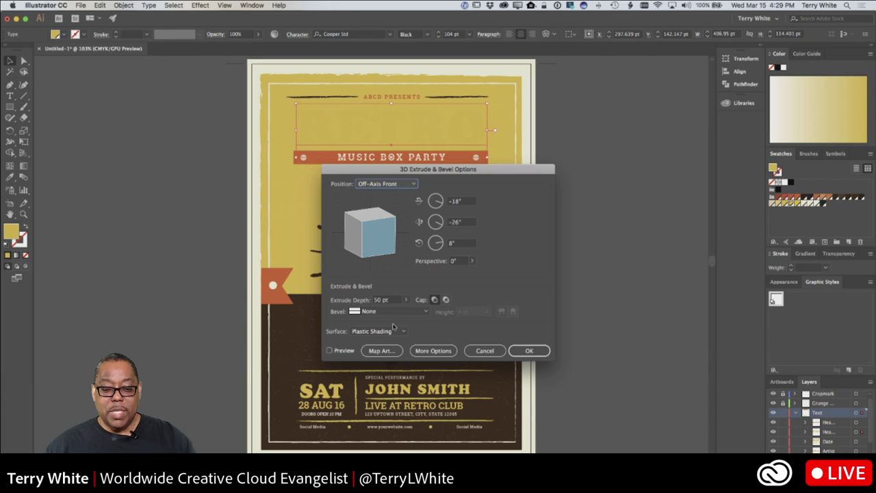
pyautogui.click(339, 352)
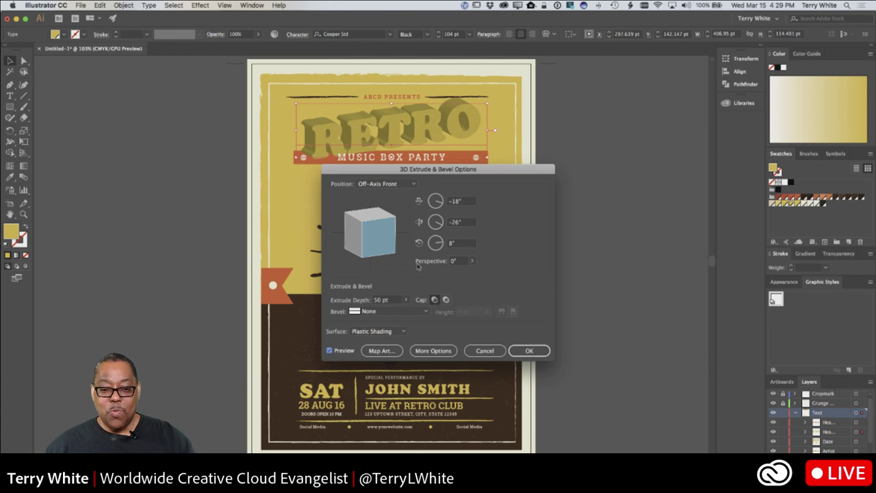
pyautogui.moveTo(399, 230)
pyautogui.mouseDown()
pyautogui.moveTo(396, 214)
pyautogui.moveTo(401, 221)
pyautogui.mouseUp()
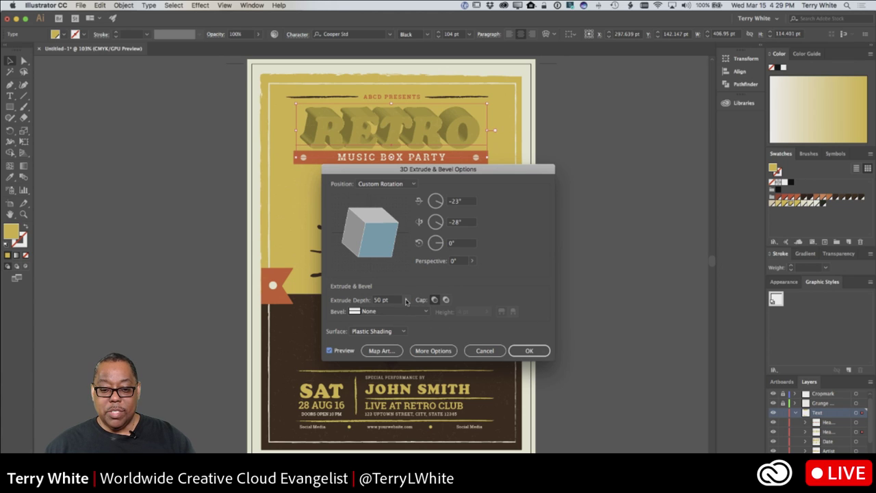
# - Try an extrude depth of 30 pt on the RETRO heading and settle on 60 pt
pyautogui.doubleClick(381, 301)
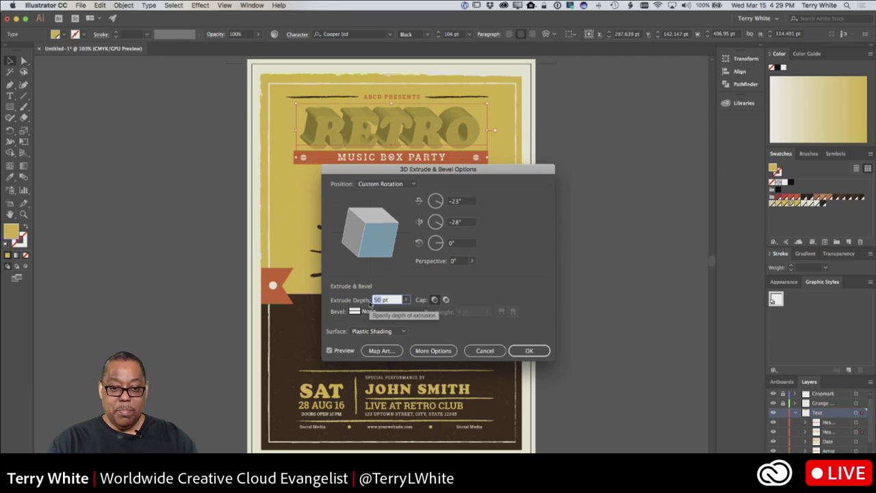
pyautogui.write('30')
pyautogui.press('Tab')
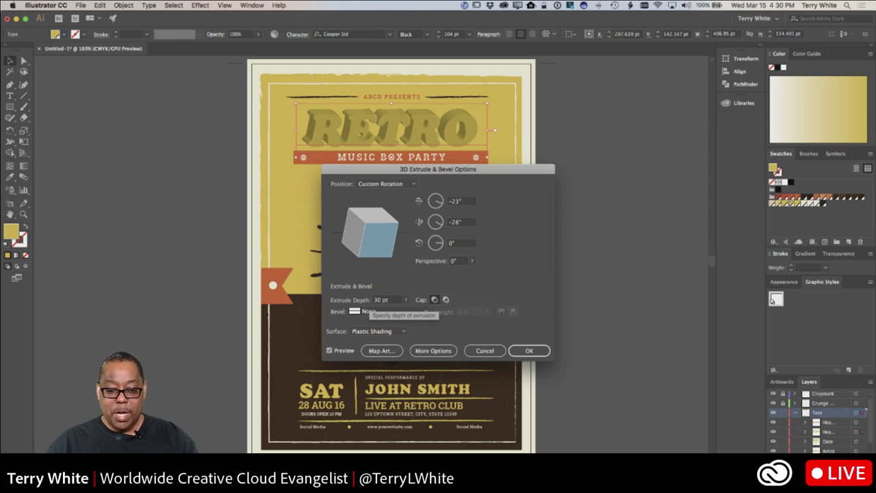
pyautogui.doubleClick(375, 302)
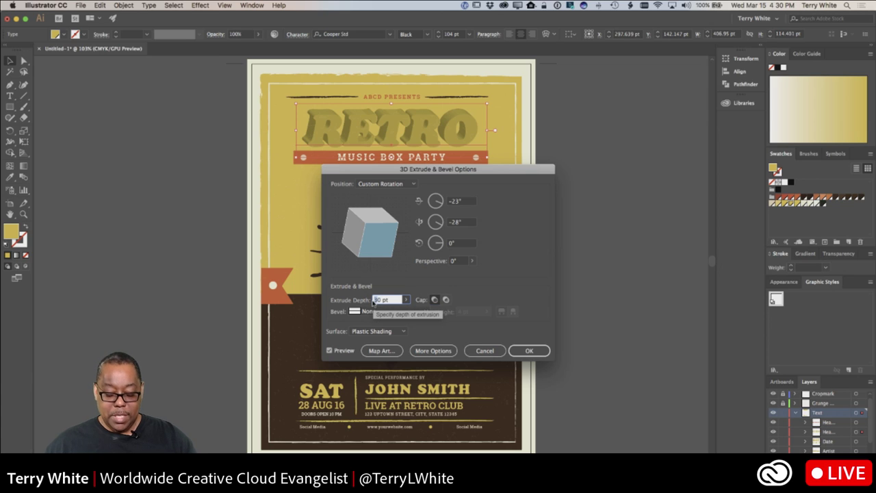
pyautogui.write('60')
pyautogui.press('Tab')
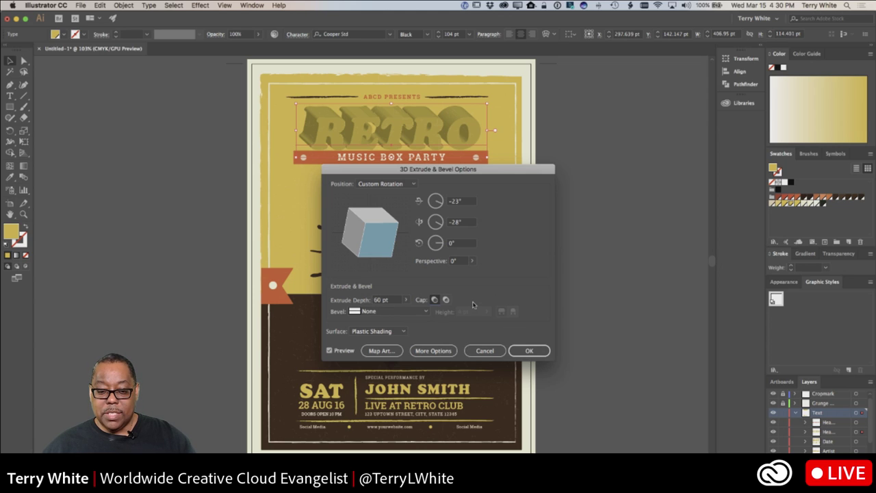
# - Show the extra 3D shading options, shift the light source slightly outward on the sphere, and apply the effect
pyautogui.click(443, 351)
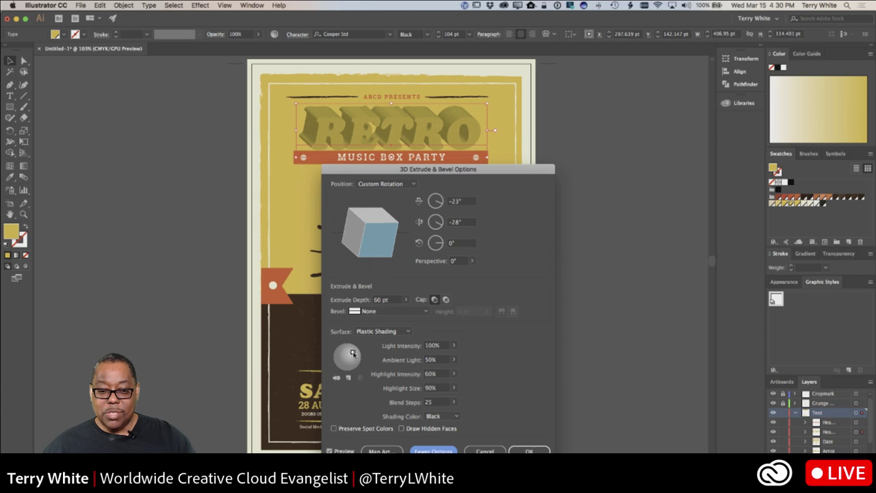
pyautogui.moveTo(353, 354); pyautogui.dragTo(354, 353)
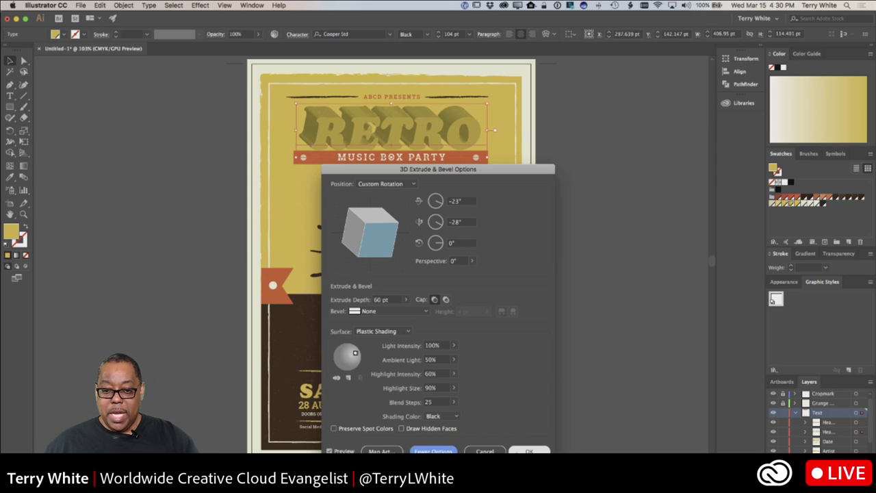
pyautogui.click(529, 450)
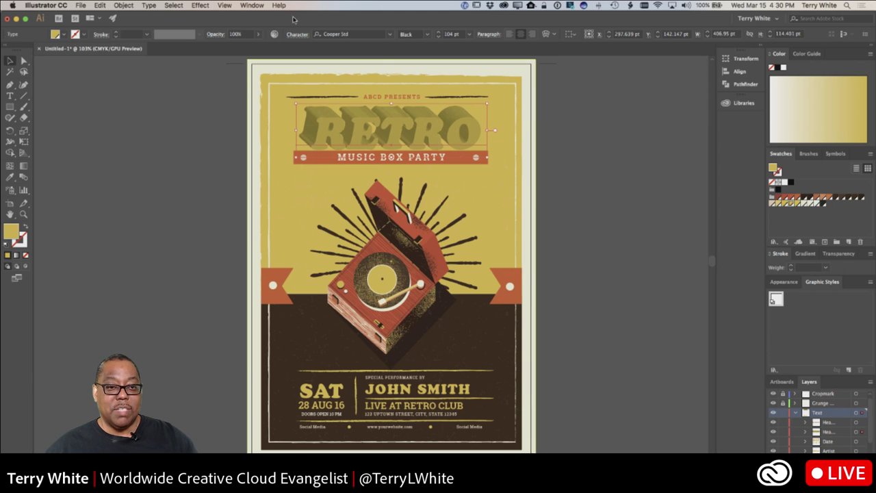
# - Show the Appearance panel, float it beside the poster's heading and make it taller
pyautogui.click(252, 5)
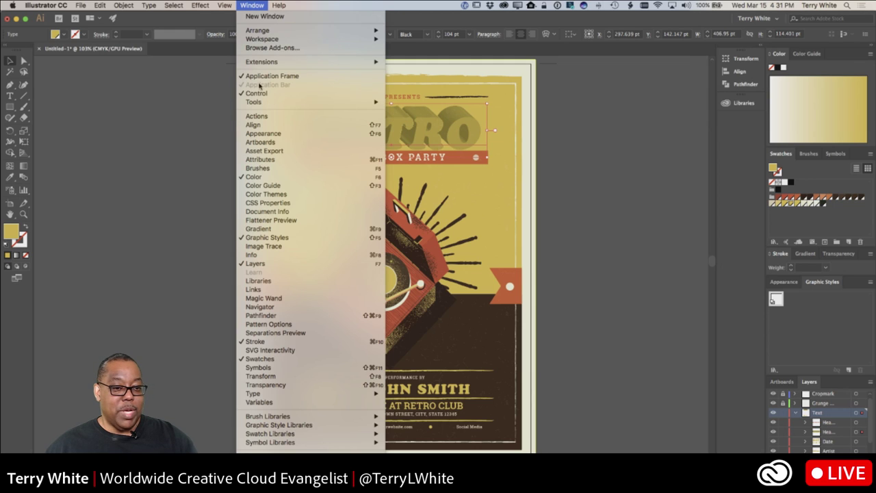
pyautogui.click(267, 134)
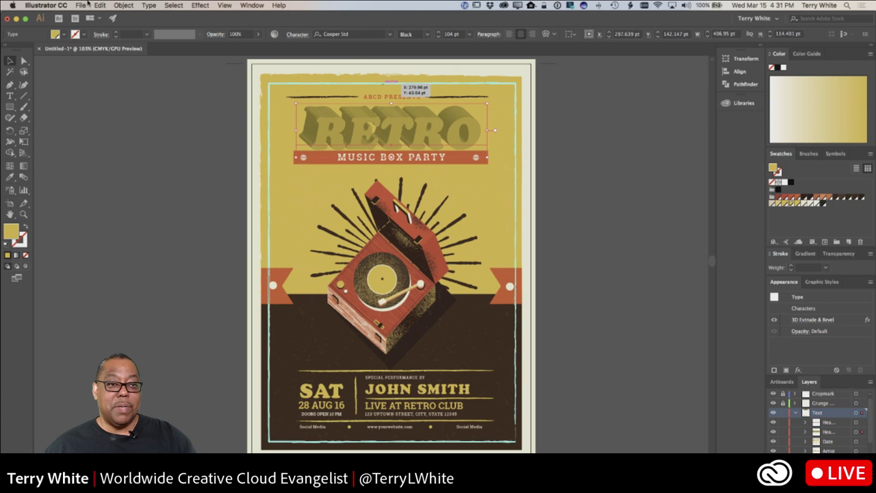
pyautogui.click(252, 4)
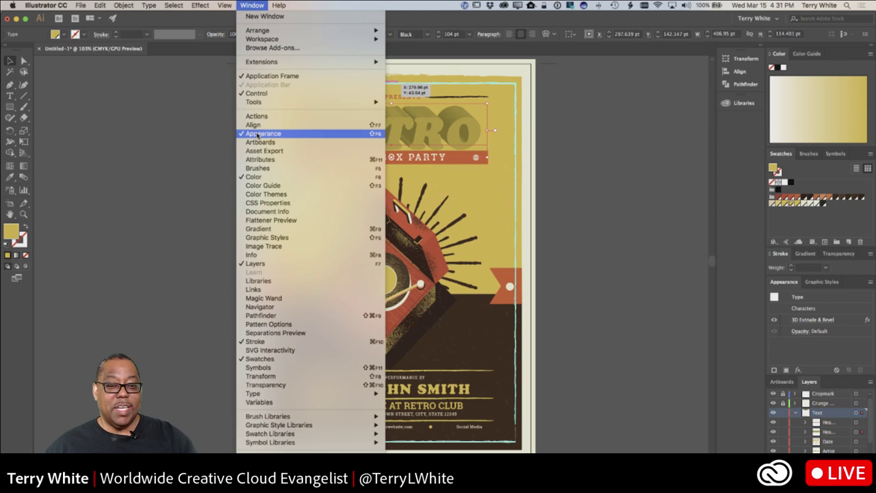
pyautogui.click(250, 5)
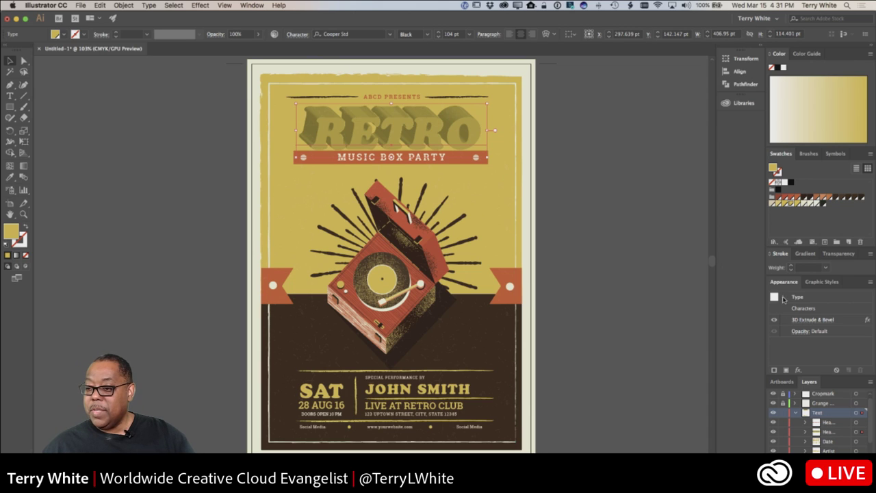
pyautogui.moveTo(786, 282); pyautogui.dragTo(582, 137)
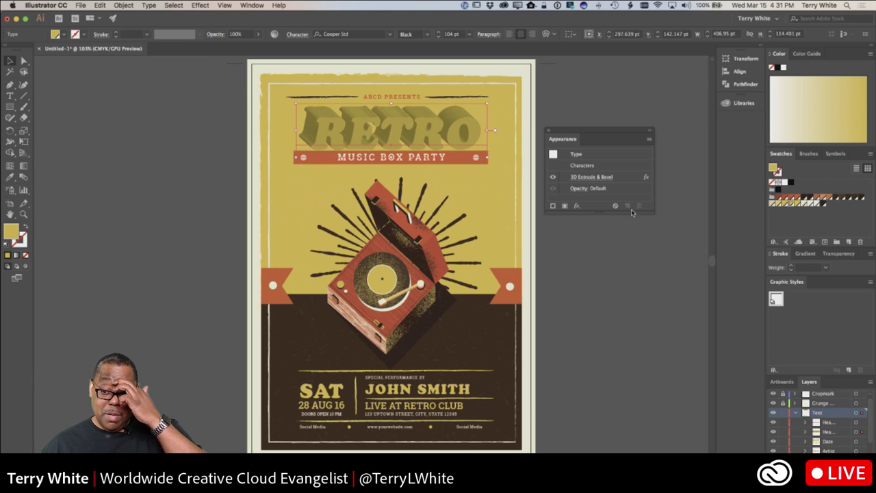
pyautogui.moveTo(633, 213); pyautogui.dragTo(634, 282)
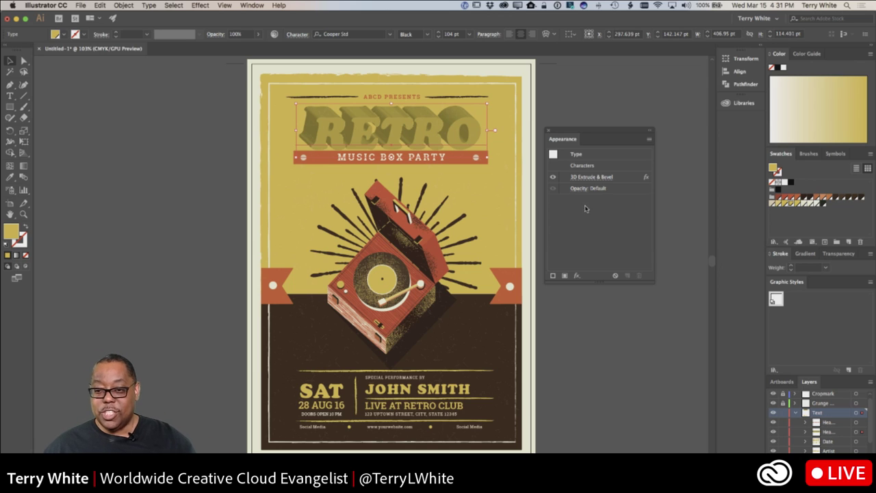
# - Compare the RETRO heading with and without its 3D Extrude & Bevel effect by hiding and showing the effect
pyautogui.click(553, 179)
pyautogui.click(554, 178)
pyautogui.click(553, 178)
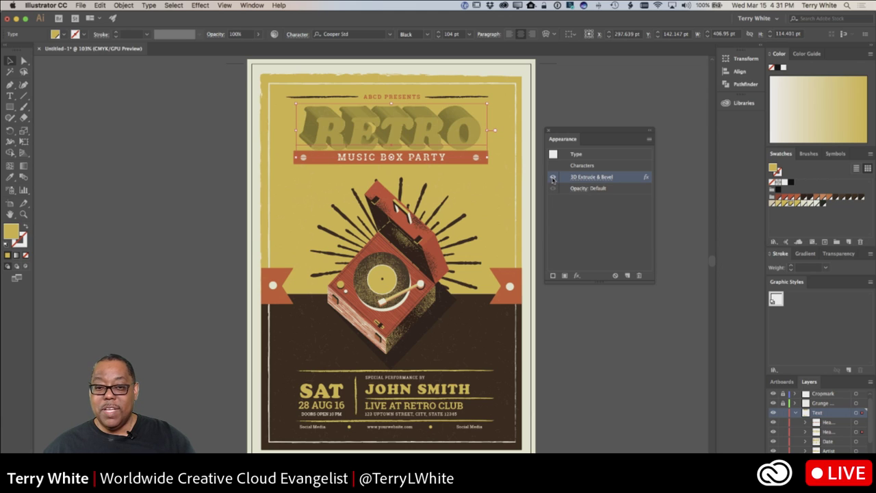
pyautogui.click(553, 178)
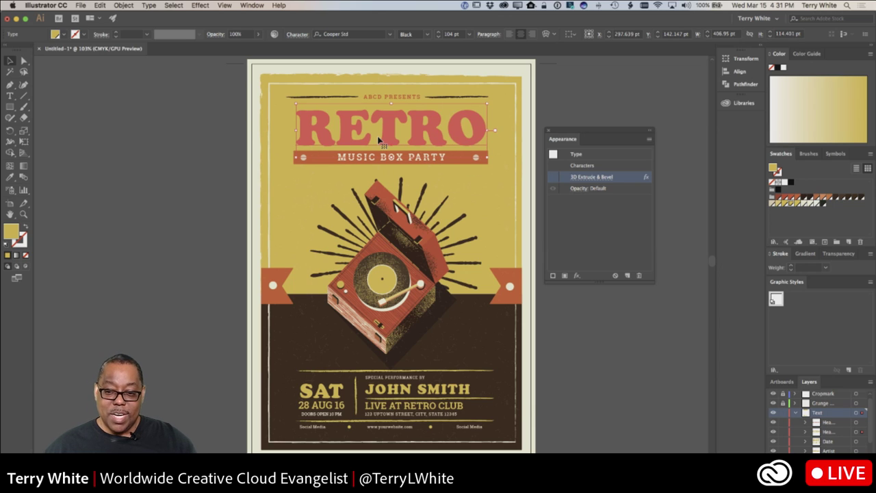
pyautogui.click(553, 178)
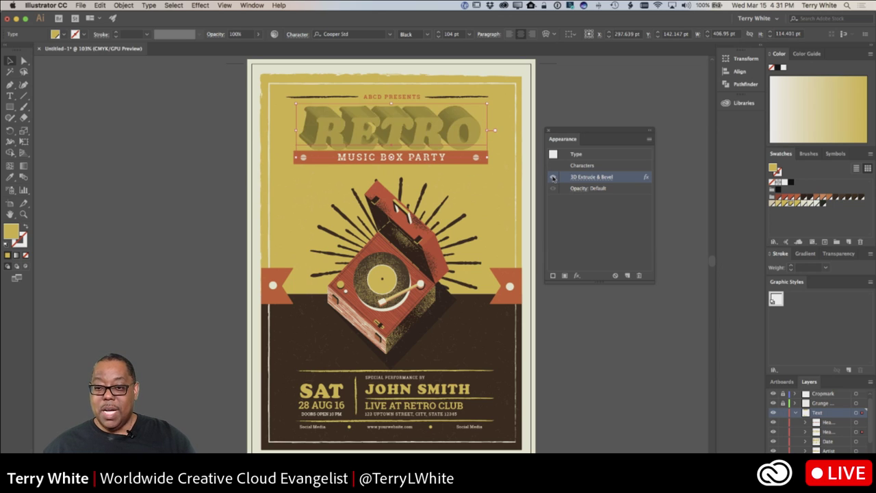
# - Deselect the RETRO heading and dock the Appearance panel with Graphic Styles
pyautogui.click(615, 352)
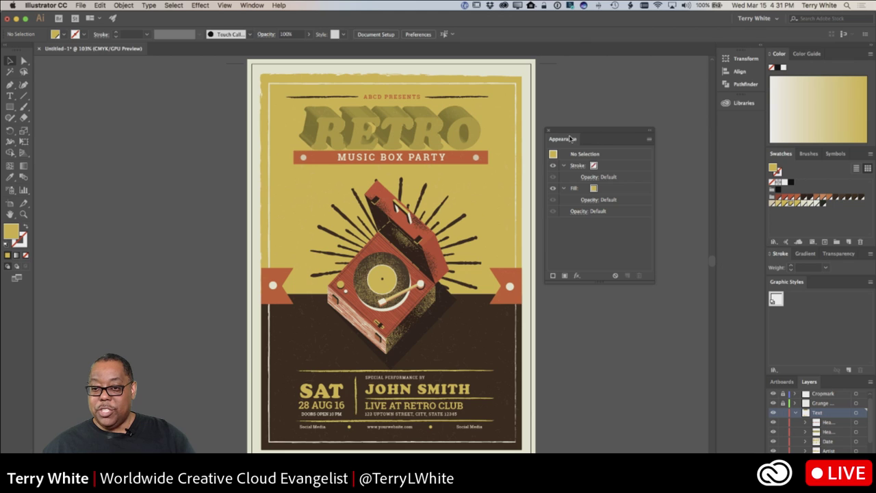
pyautogui.moveTo(568, 140); pyautogui.dragTo(839, 297)
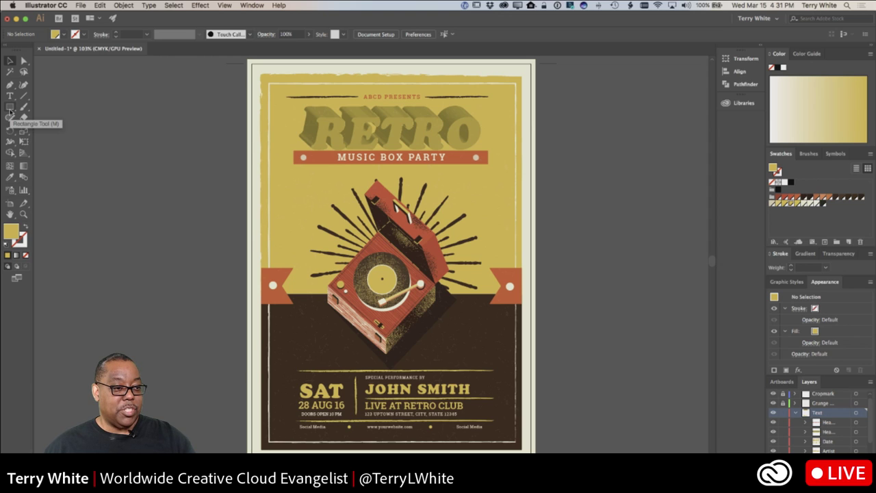
# - Draw an ellipse about 206 by 97 pt across the poster's lower left edge and shift it slightly inward and down
pyautogui.click(10, 108)
pyautogui.moveTo(11, 113); pyautogui.dragTo(41, 128)
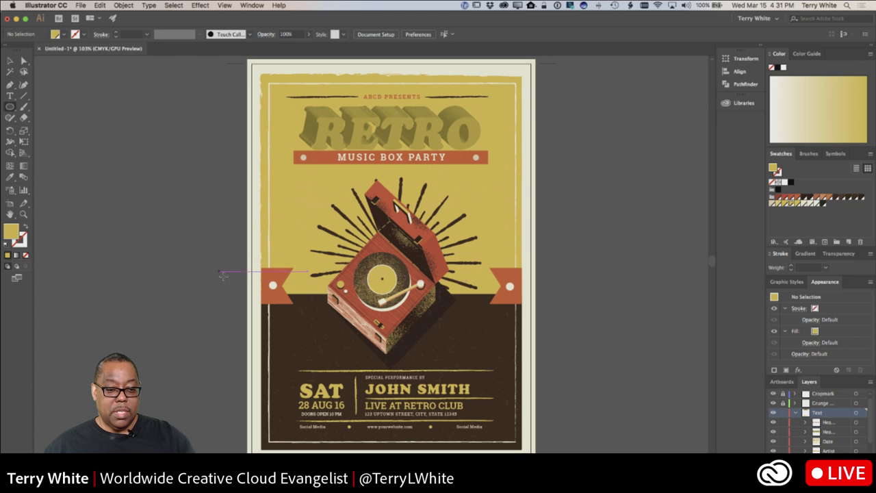
pyautogui.moveTo(207, 305)
pyautogui.mouseDown()
pyautogui.moveTo(318, 355)
pyautogui.moveTo(303, 351)
pyautogui.mouseUp()
pyautogui.click(10, 60)
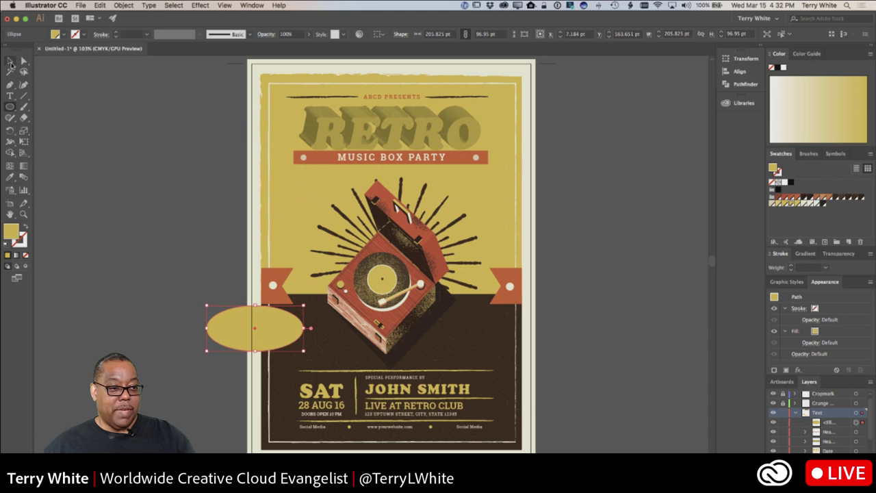
pyautogui.moveTo(279, 344); pyautogui.dragTo(309, 358)
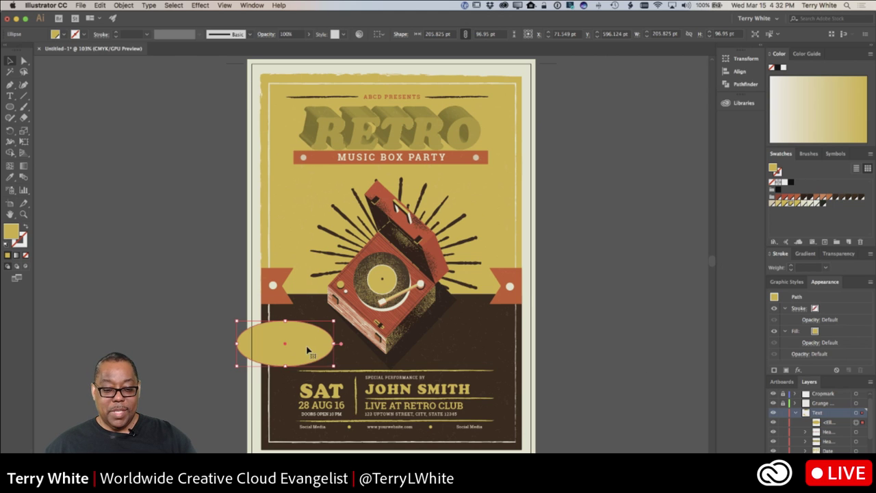
# - Move the ellipse to the right of the record player's base and try cutting pie wedges out of it
pyautogui.moveTo(311, 352); pyautogui.dragTo(480, 345)
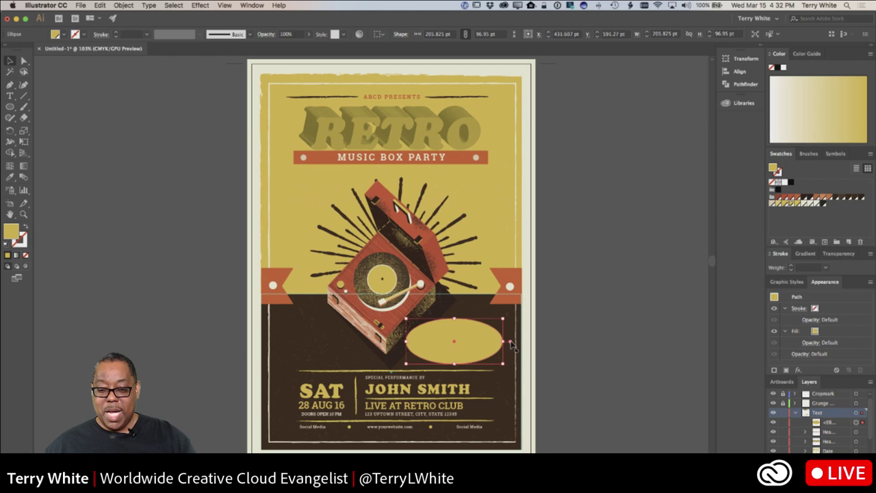
pyautogui.moveTo(510, 342); pyautogui.dragTo(445, 313)
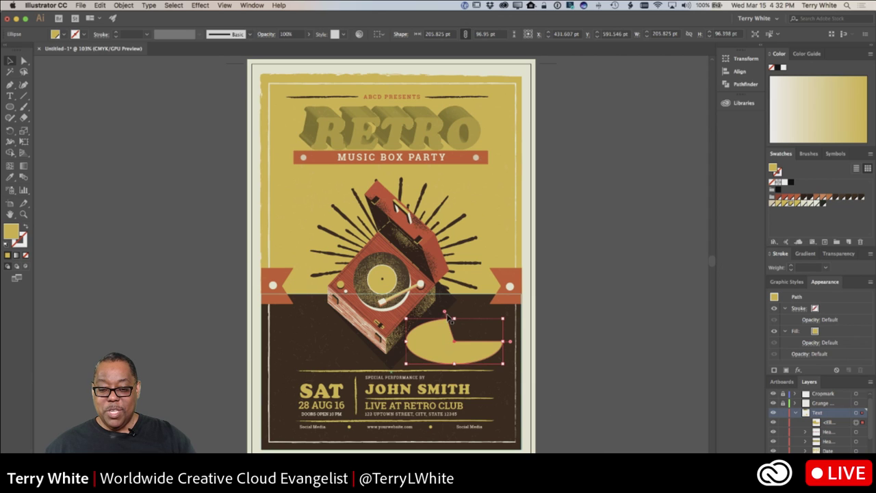
pyautogui.moveTo(449, 317); pyautogui.dragTo(504, 344)
pyautogui.doubleClick(510, 343)
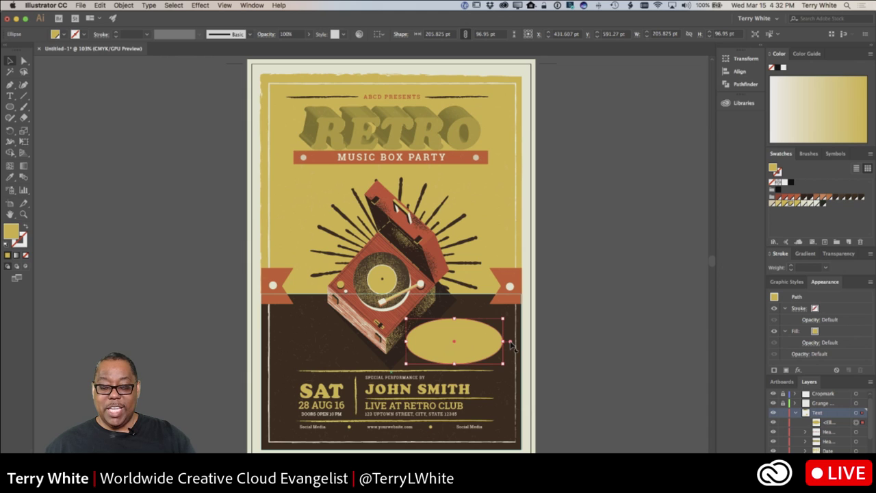
pyautogui.moveTo(510, 346); pyautogui.dragTo(500, 322)
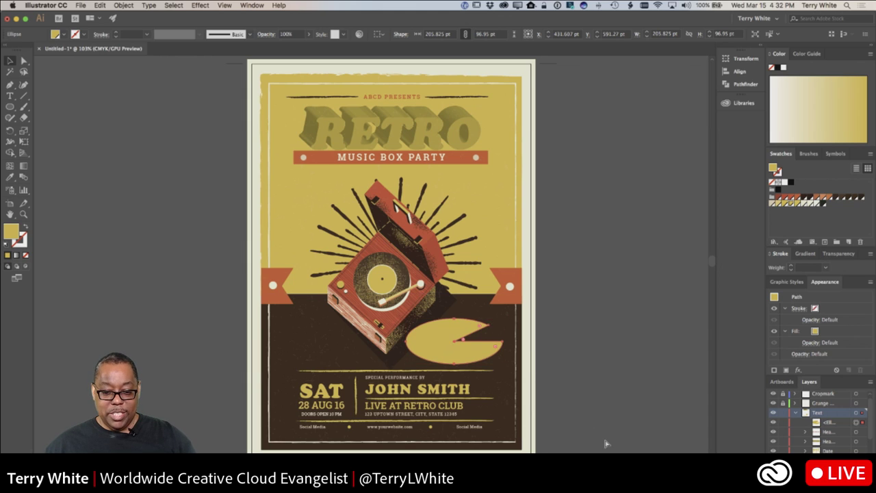
# - Undo the ellipse's pie wedge changes and its last move
pyautogui.press('super+z')
pyautogui.press('super+z')
pyautogui.press('super+z')
pyautogui.press('super+z')
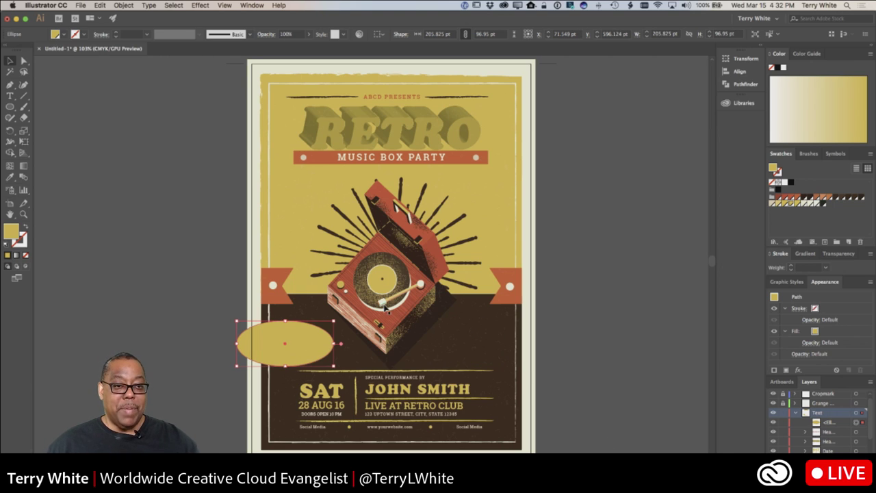
# - Preview Pucker & Bloat on the ellipse at 184% and 26%, cancel it, and delete the ellipse
pyautogui.click(200, 5)
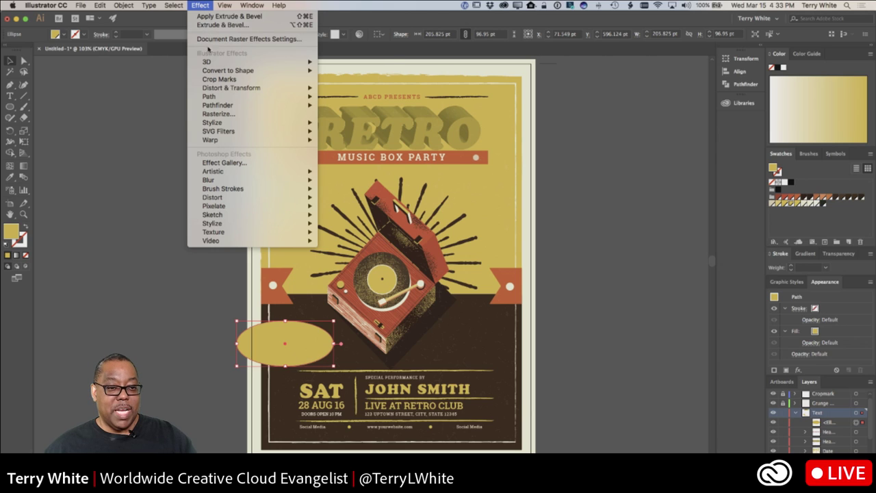
pyautogui.moveTo(208, 70)
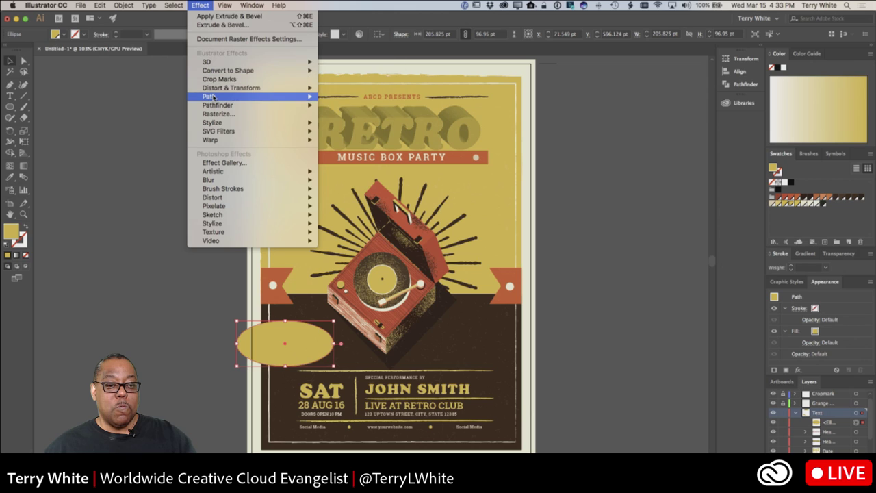
pyautogui.moveTo(225, 90)
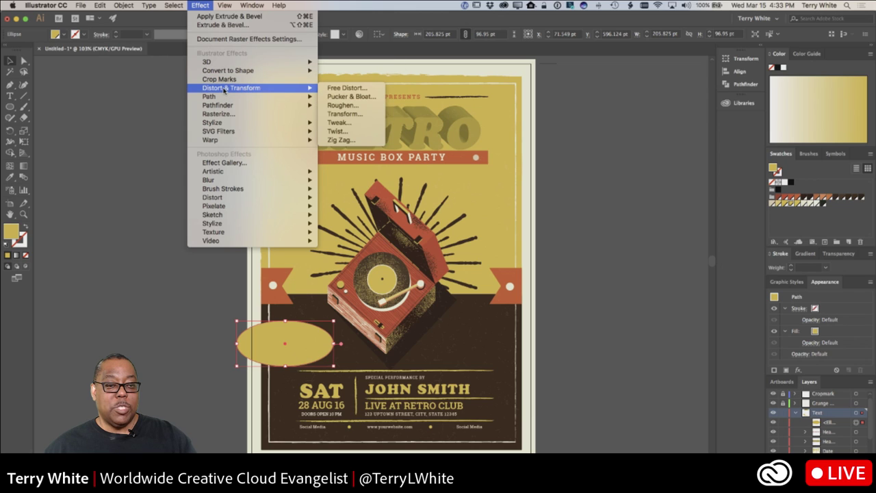
pyautogui.click(346, 96)
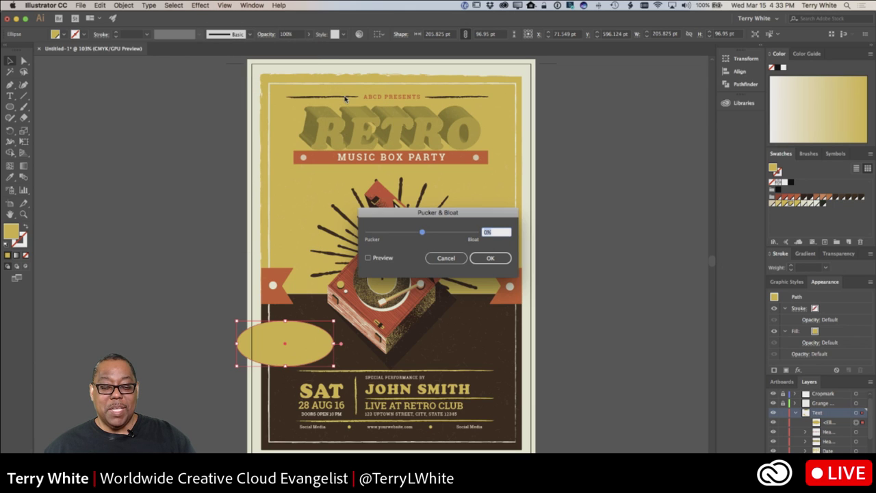
pyautogui.moveTo(454, 217); pyautogui.dragTo(625, 129)
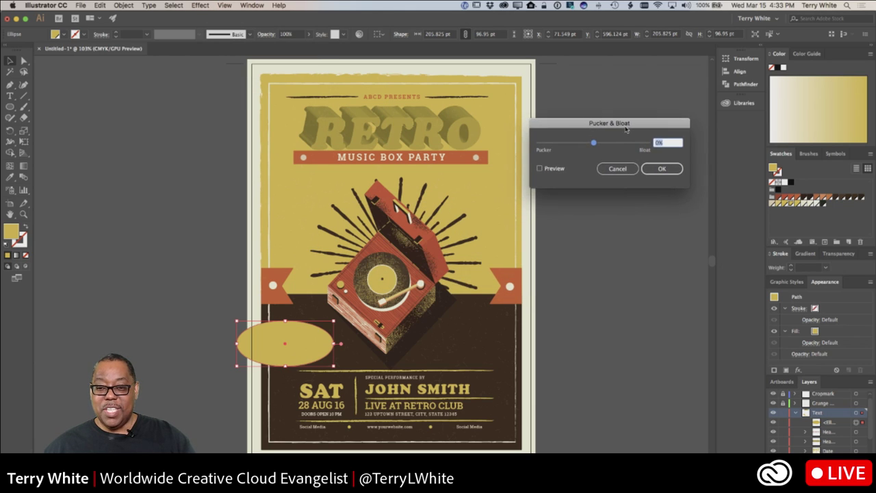
pyautogui.click(559, 169)
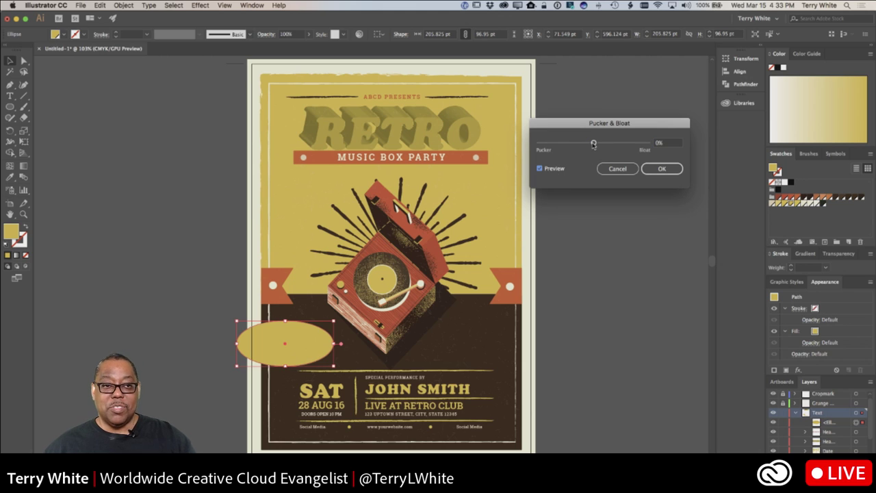
pyautogui.moveTo(594, 144); pyautogui.dragTo(643, 143)
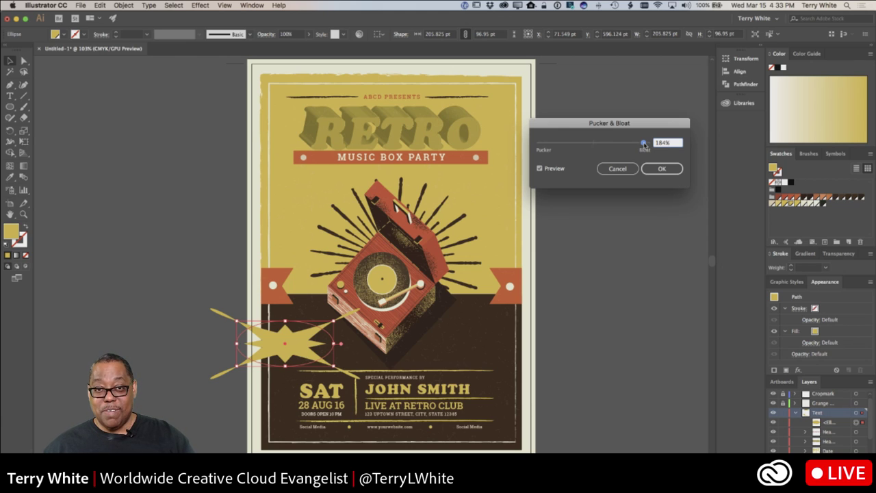
pyautogui.moveTo(643, 143); pyautogui.dragTo(601, 147)
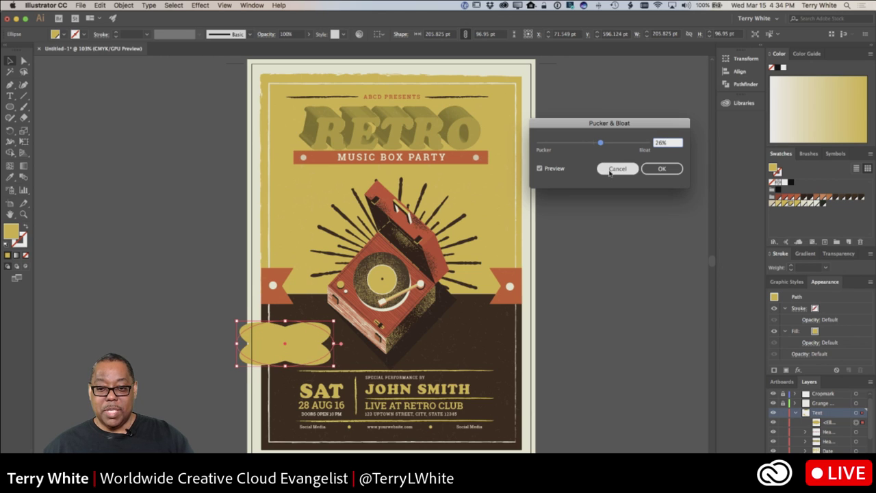
pyautogui.click(611, 173)
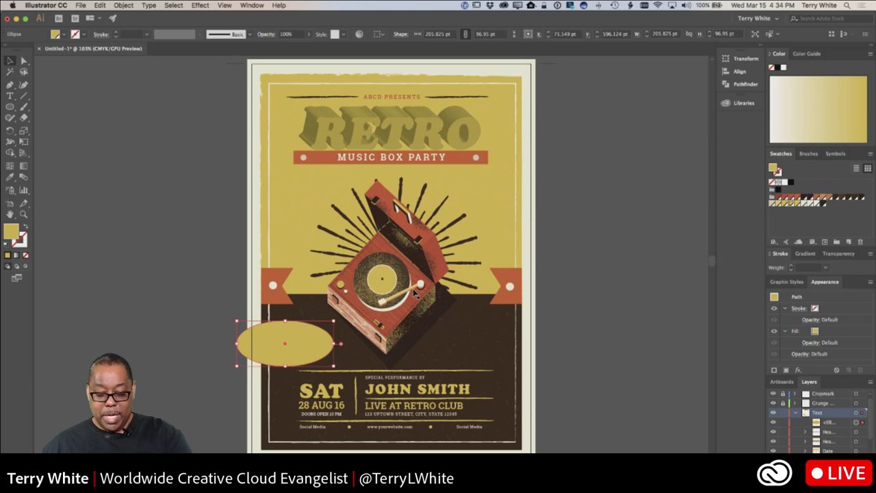
pyautogui.press('Delete')
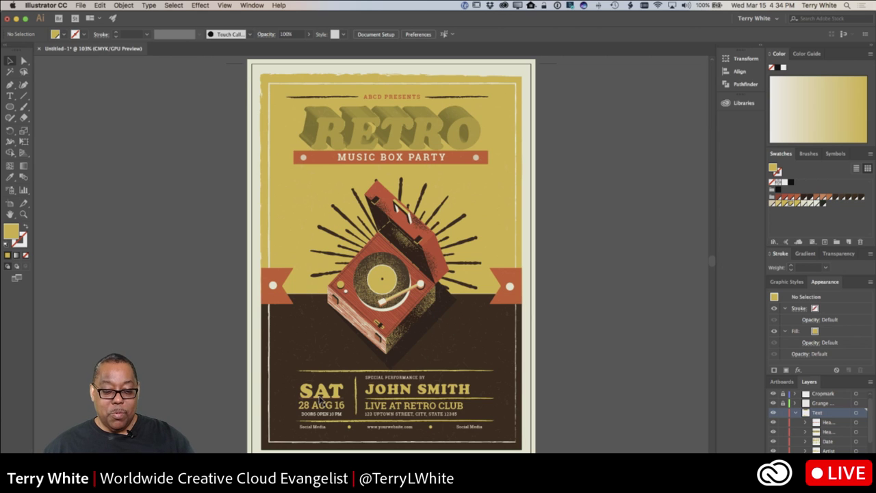
# - Start a Pucker & Bloat effect with live preview on the SAT 28 AUG 16 text group
pyautogui.click(322, 405)
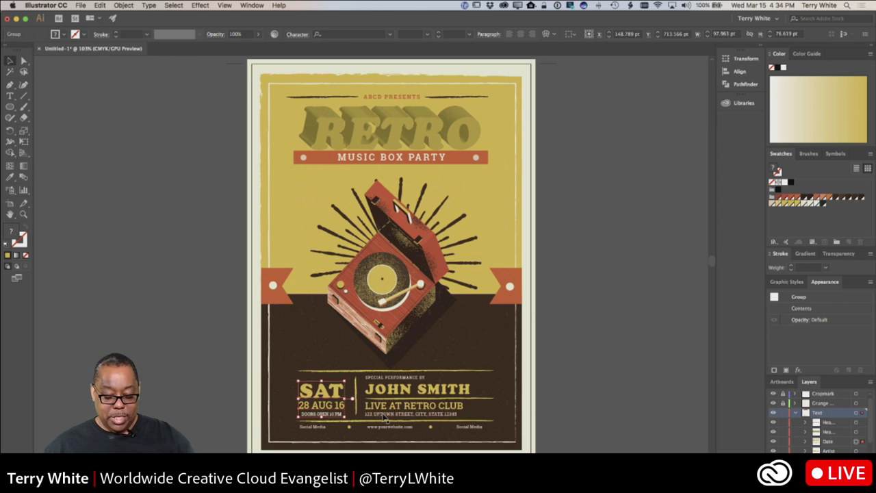
pyautogui.press('super+equal')
pyautogui.press('super+equal')
pyautogui.press('super+equal')
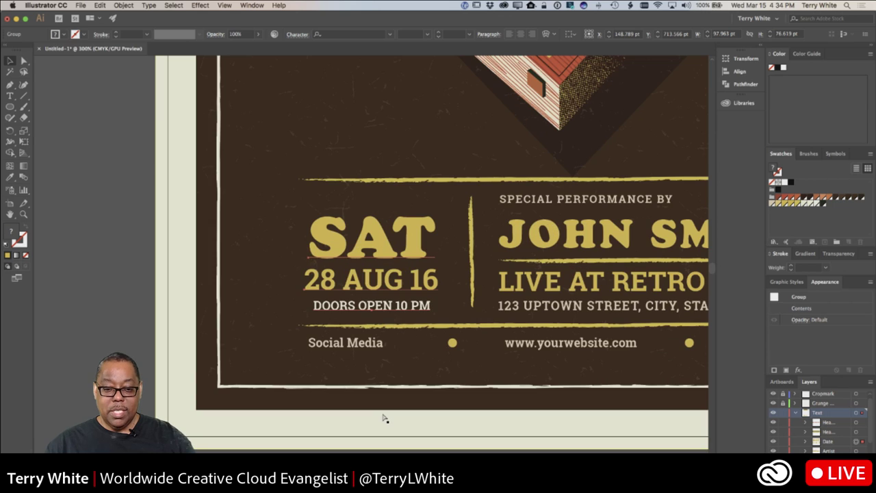
pyautogui.click(199, 6)
pyautogui.moveTo(219, 125)
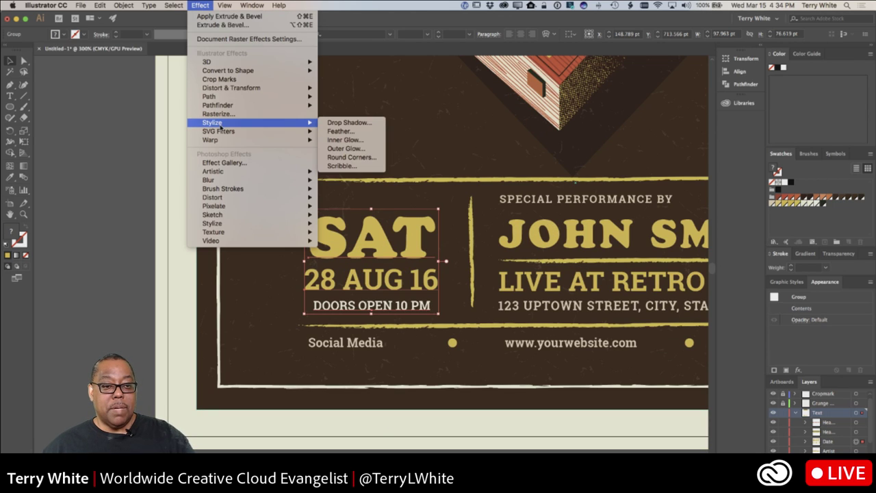
pyautogui.moveTo(229, 90)
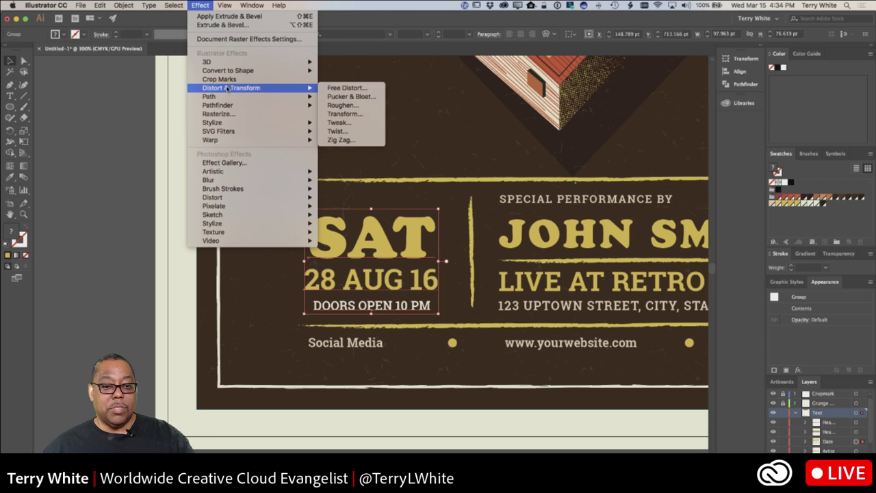
pyautogui.click(357, 96)
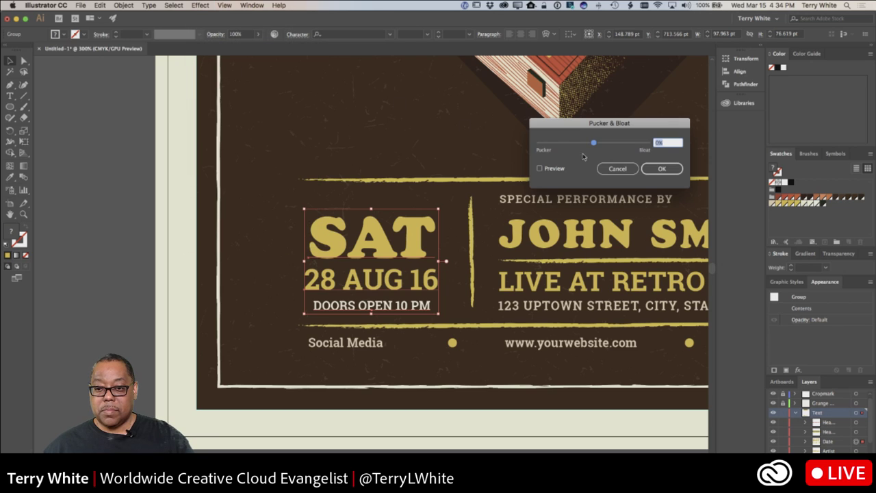
pyautogui.click(559, 169)
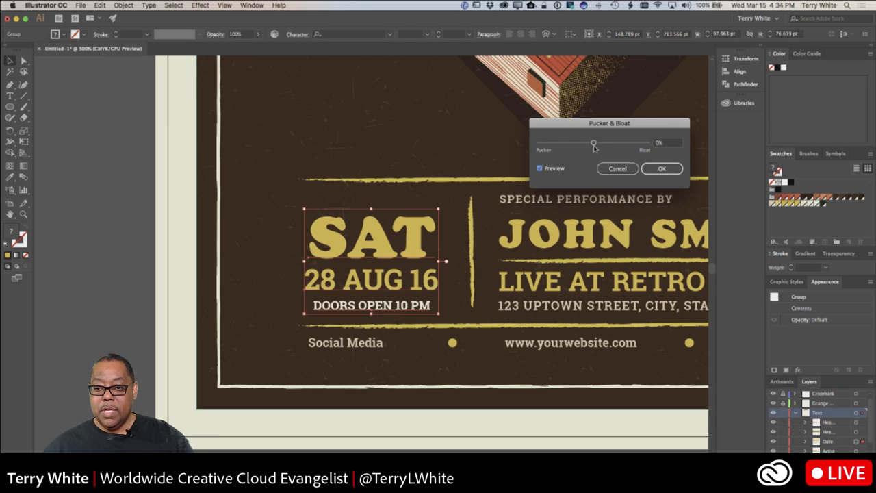
# - Try Pucker & Bloat at 10% and -36% on the date text, and apply it with a slight bloat
pyautogui.moveTo(593, 143); pyautogui.dragTo(599, 146)
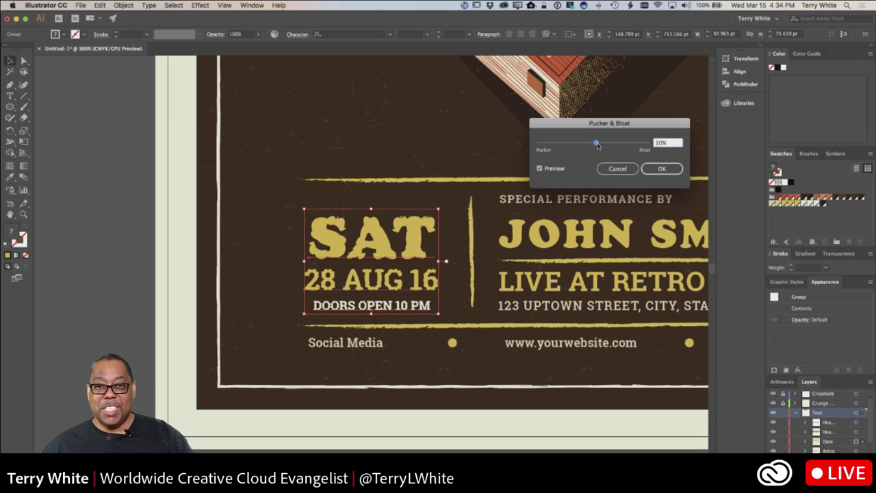
pyautogui.moveTo(597, 144); pyautogui.dragTo(585, 147)
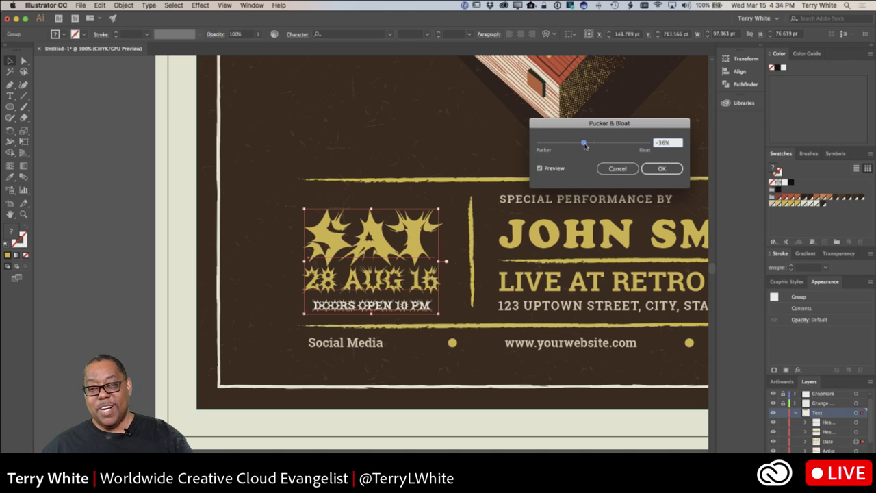
pyautogui.moveTo(584, 144); pyautogui.dragTo(596, 144)
pyautogui.click(661, 169)
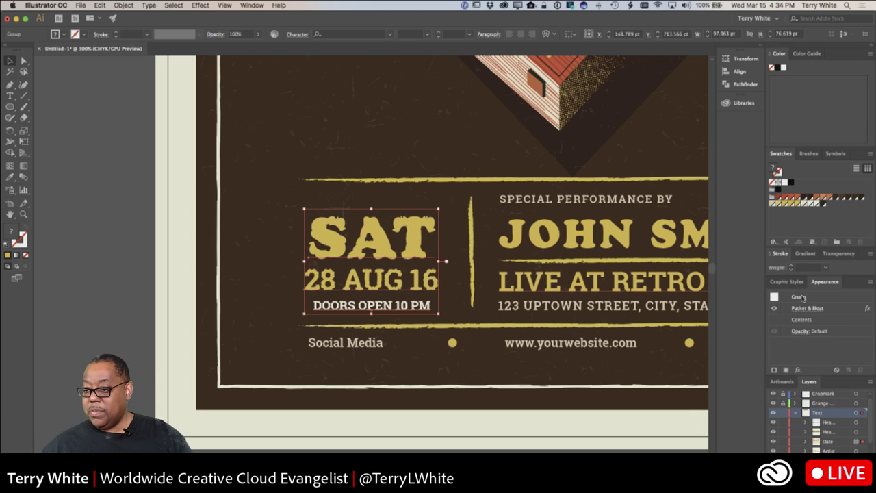
# - Float the Appearance panel to the left of the date text and toggle the group's Pucker & Bloat effect, leaving it hidden
pyautogui.moveTo(825, 287); pyautogui.dragTo(454, 81)
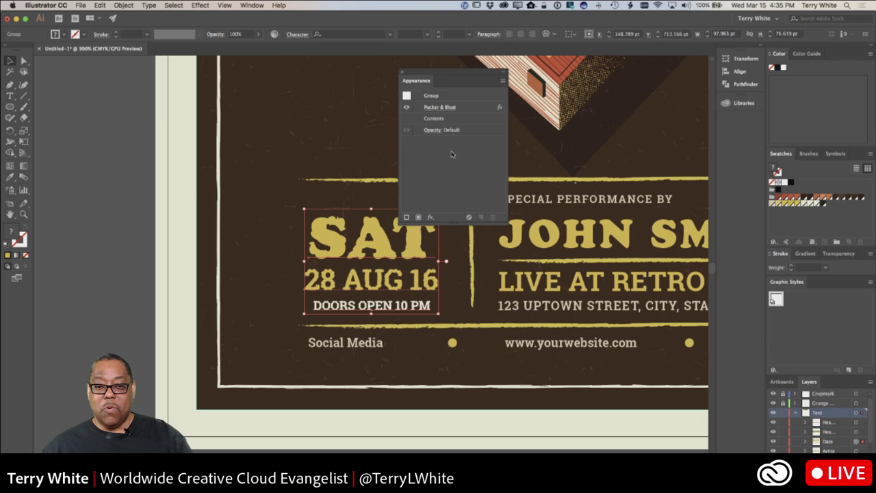
pyautogui.click(408, 109)
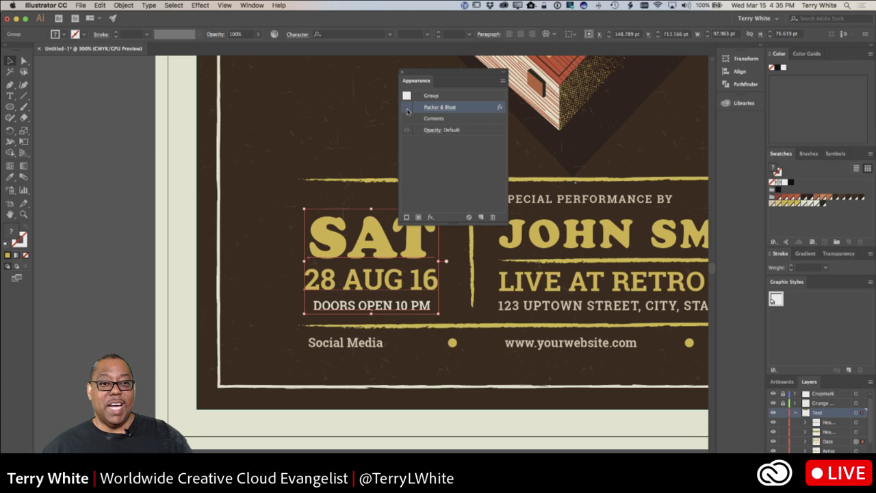
pyautogui.click(407, 109)
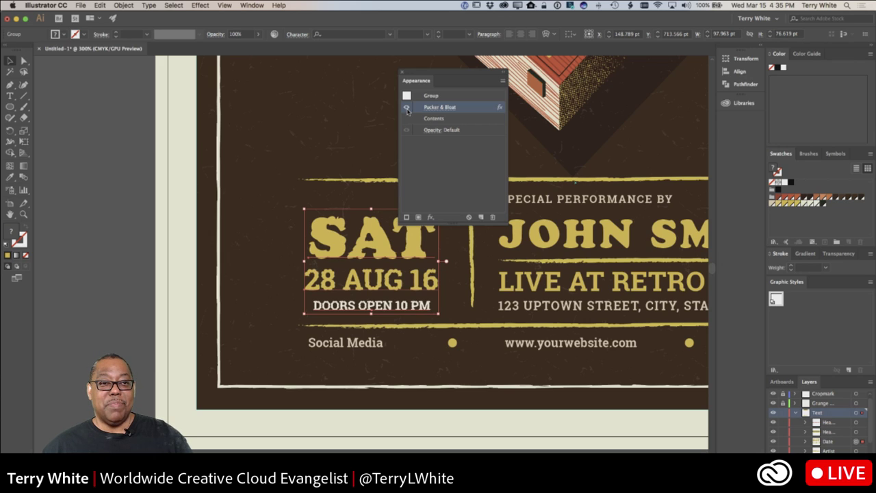
pyautogui.click(407, 109)
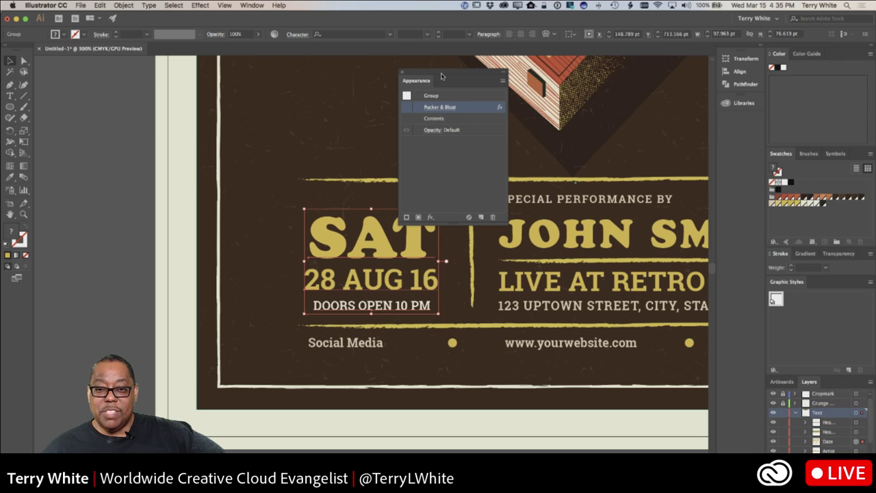
pyautogui.moveTo(445, 80); pyautogui.dragTo(580, 58)
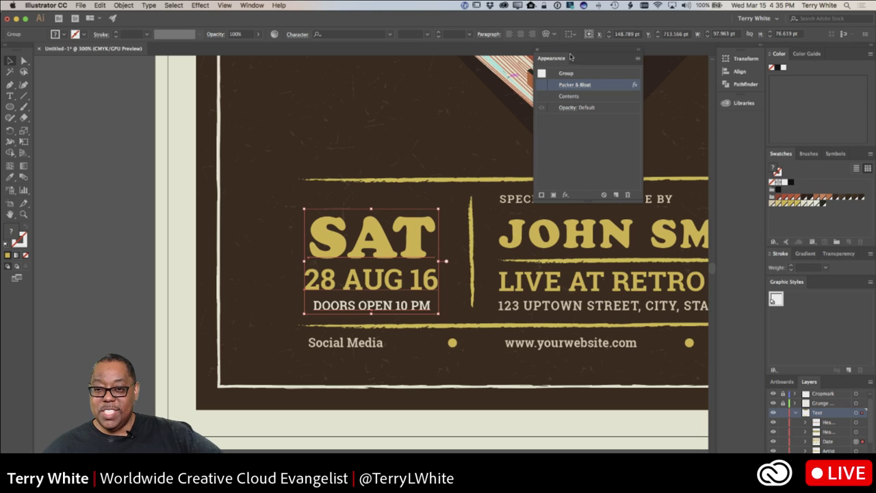
pyautogui.moveTo(571, 54); pyautogui.dragTo(140, 148)
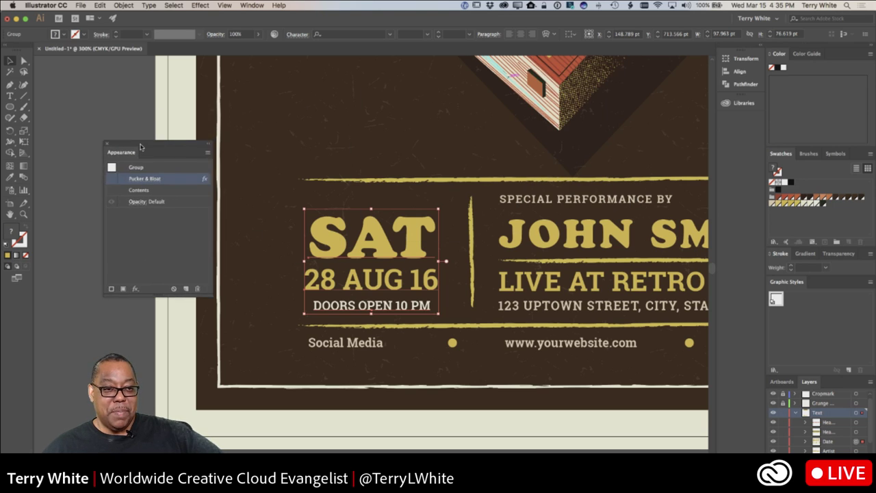